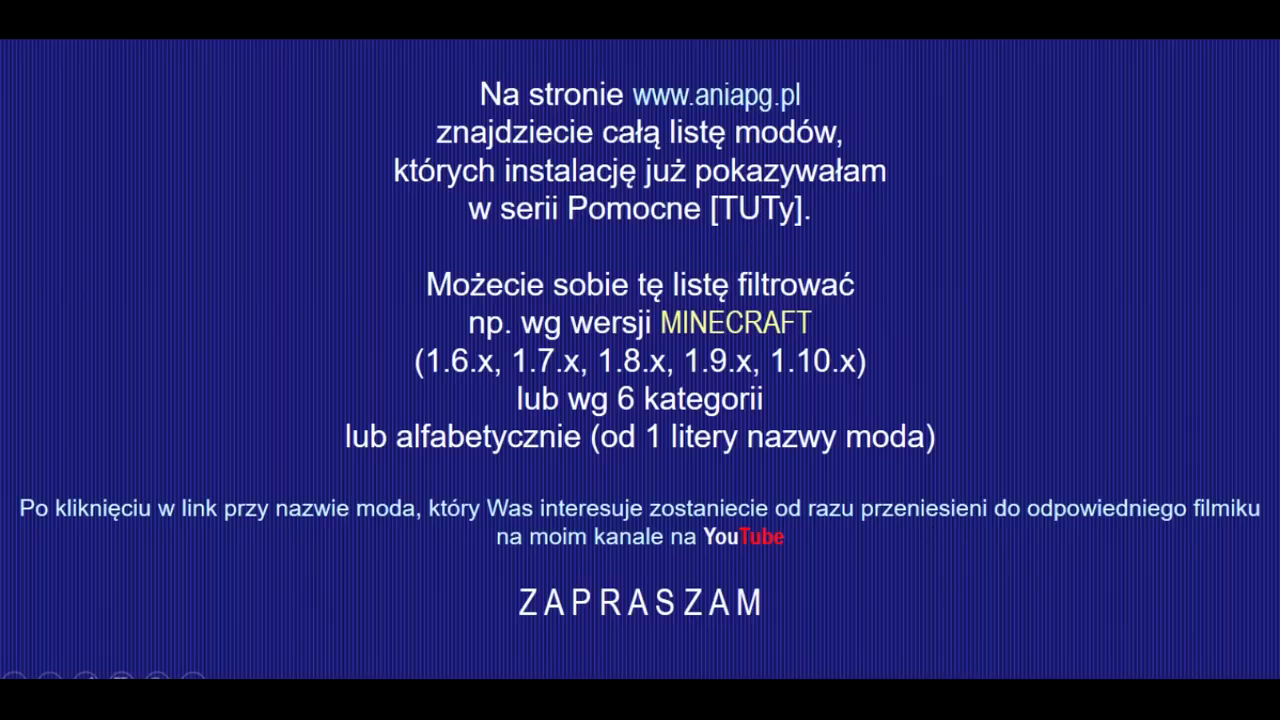
Advance the slideshow to the mod's web address, switch to the browser at coros.us/mods and find the Coros Mods 1.10.2 section.
{"action": "key", "text": "Right"}
{"action": "key", "text": "Right"}
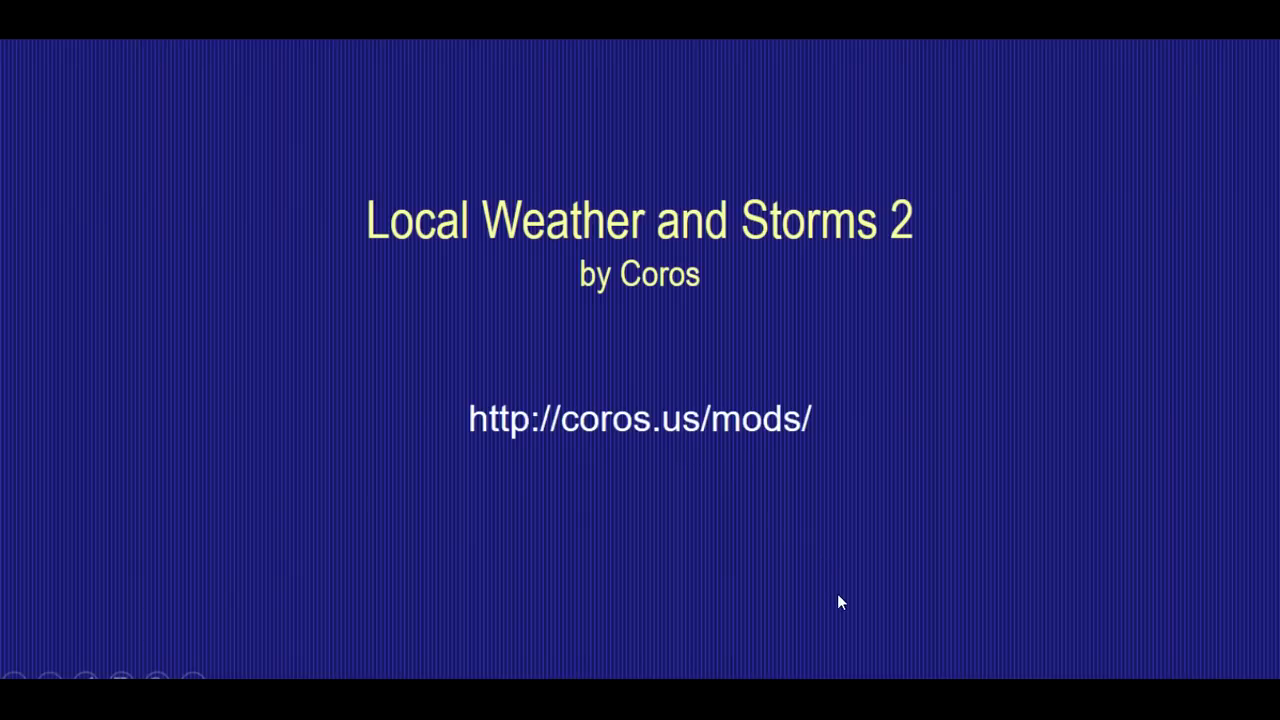
{"action": "key", "text": "alt+Tab"}
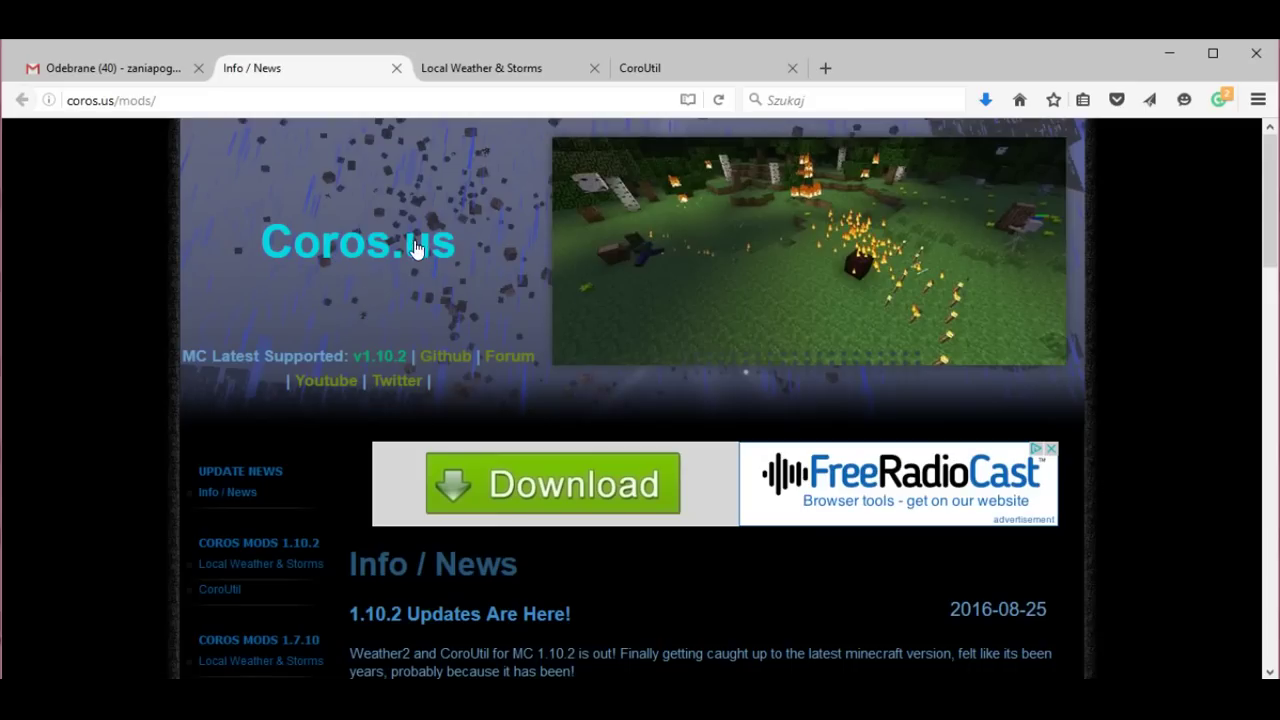
{"action": "scroll", "coordinate": [175, 265], "scroll_direction": "down", "scroll_amount": 2}
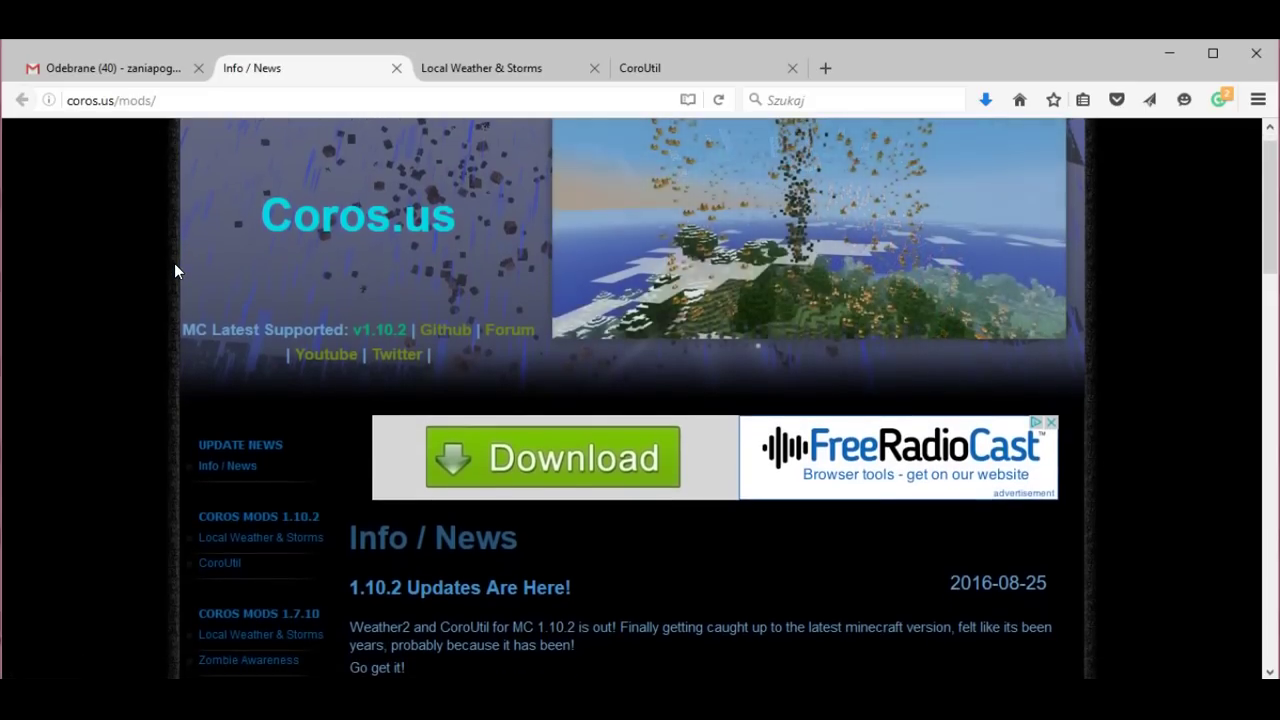
{"action": "scroll", "coordinate": [174, 263], "scroll_direction": "down", "scroll_amount": 2}
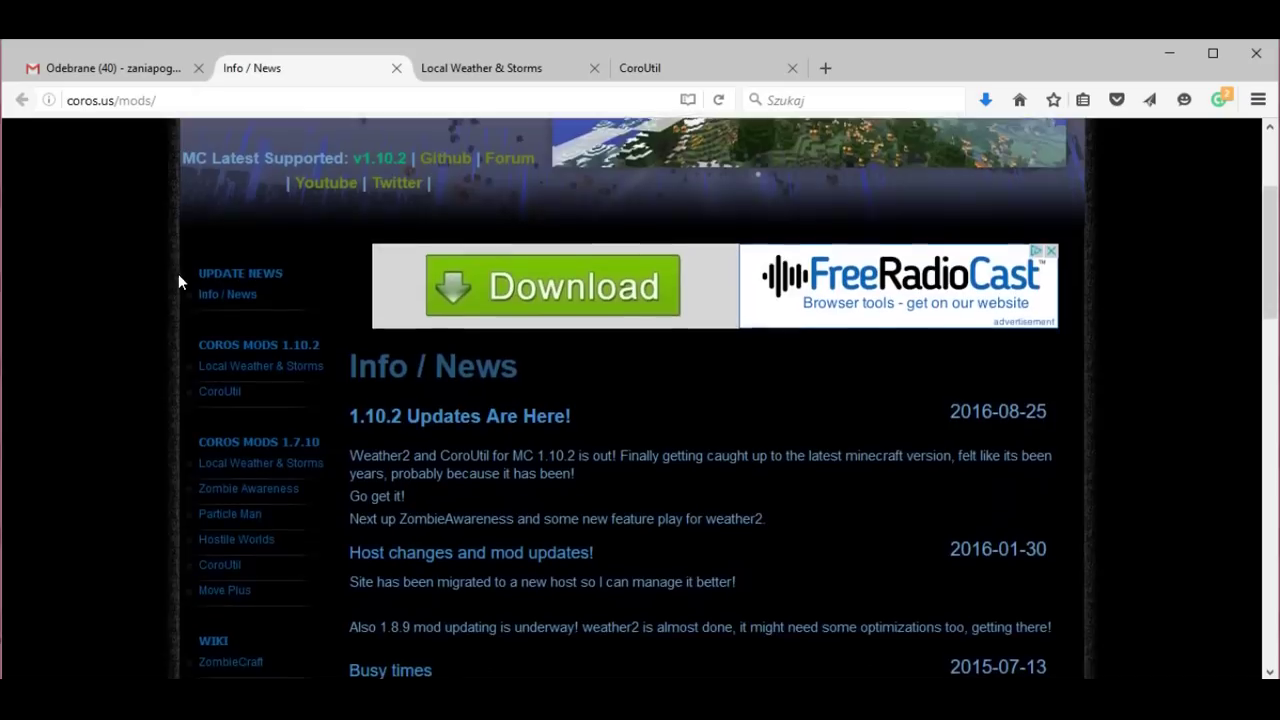
{"action": "left_click_drag", "start_coordinate": [327, 330], "coordinate": [198, 328]}
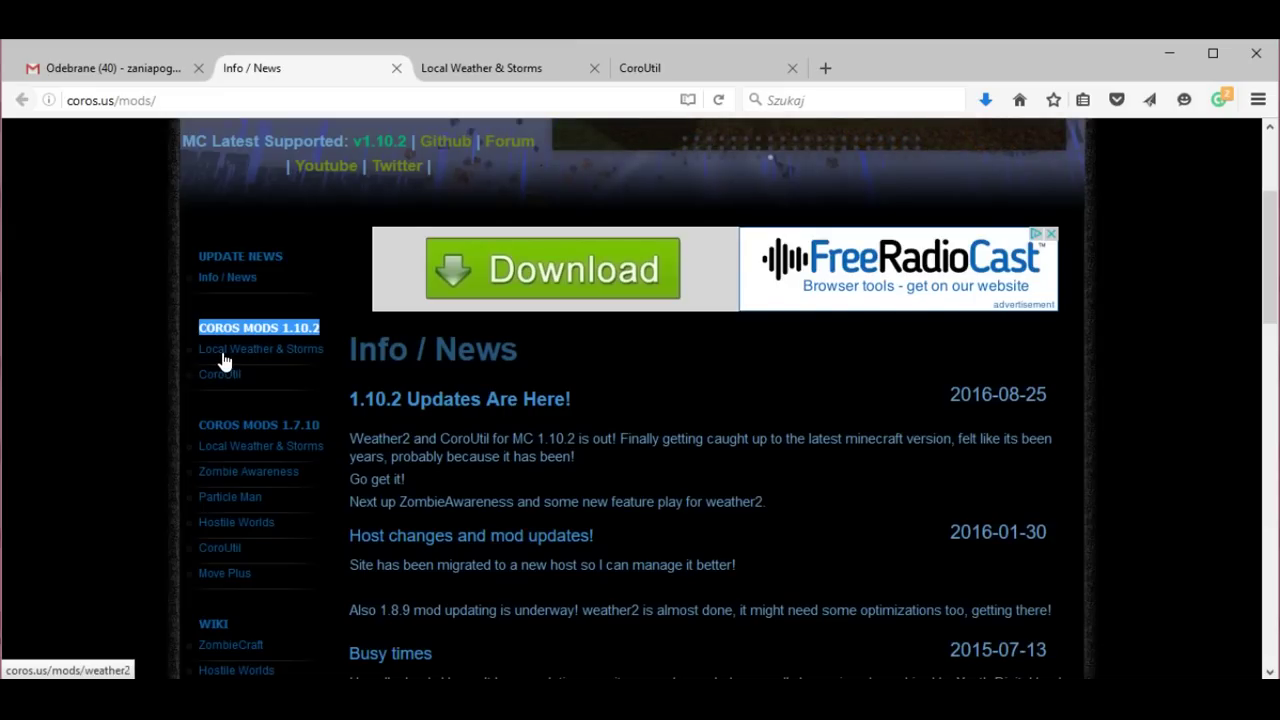
Go to the open Local Weather & Storms page and examine its latest download box for MC v1.10.2.
{"action": "left_click", "coordinate": [473, 72]}
{"action": "scroll", "coordinate": [213, 316], "scroll_direction": "down", "scroll_amount": 3}
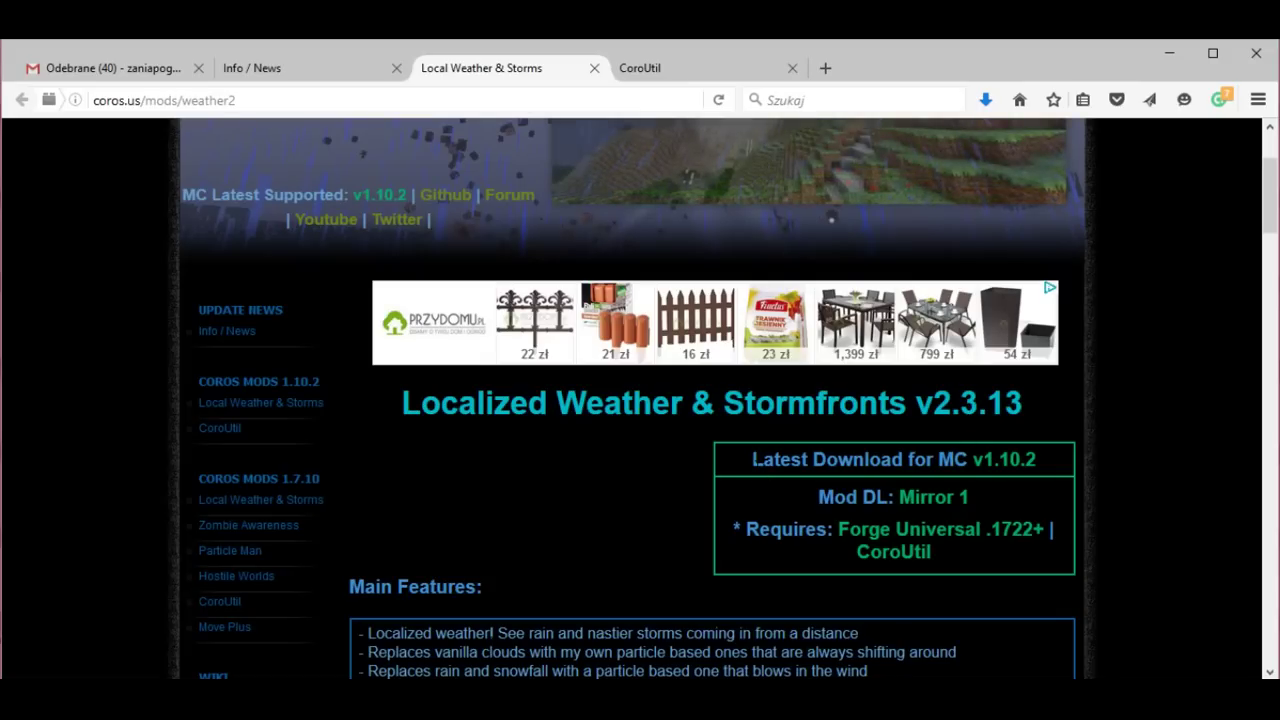
{"action": "left_click_drag", "start_coordinate": [752, 459], "coordinate": [999, 459]}
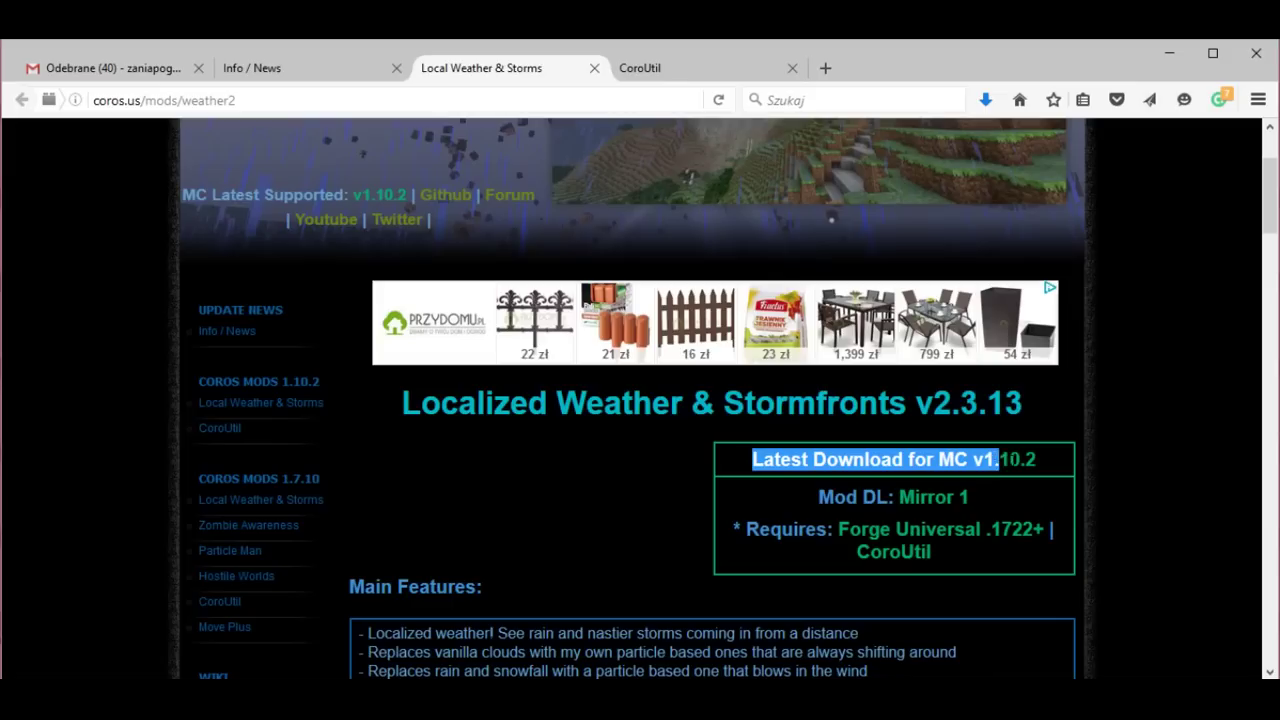
{"action": "scroll", "coordinate": [1099, 457], "scroll_direction": "down", "scroll_amount": 2}
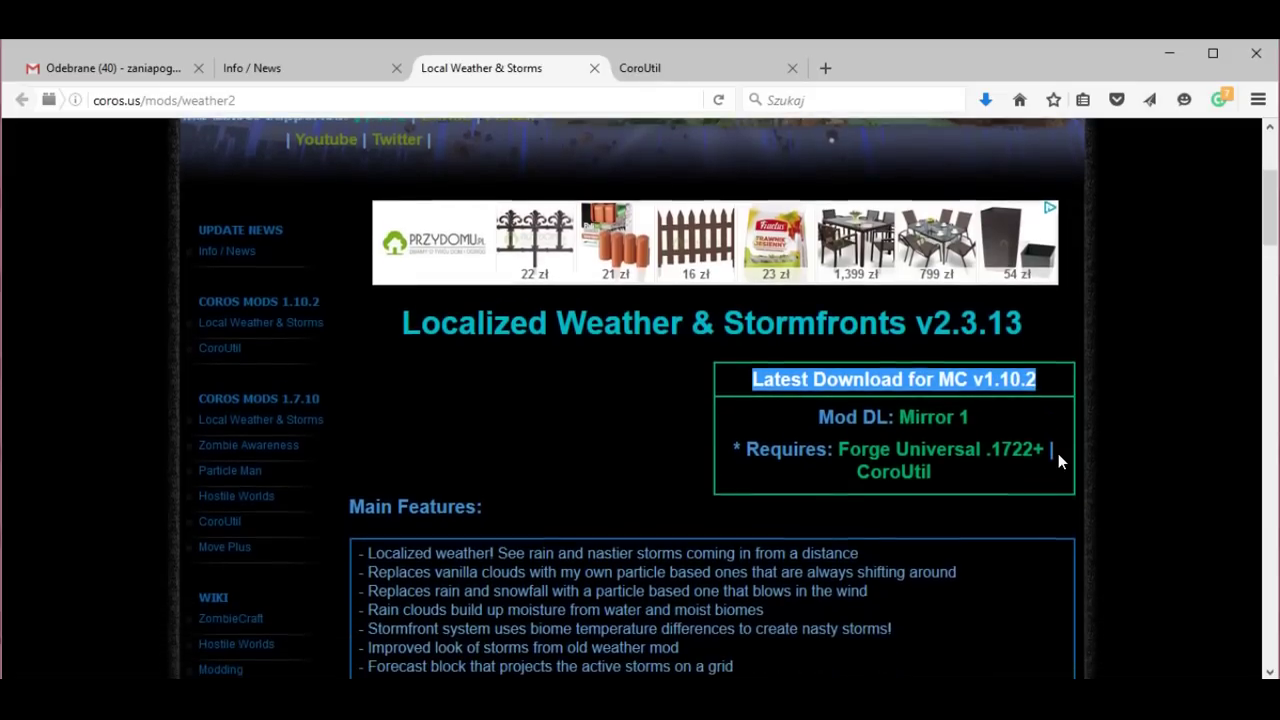
{"action": "left_click_drag", "start_coordinate": [819, 390], "coordinate": [888, 390]}
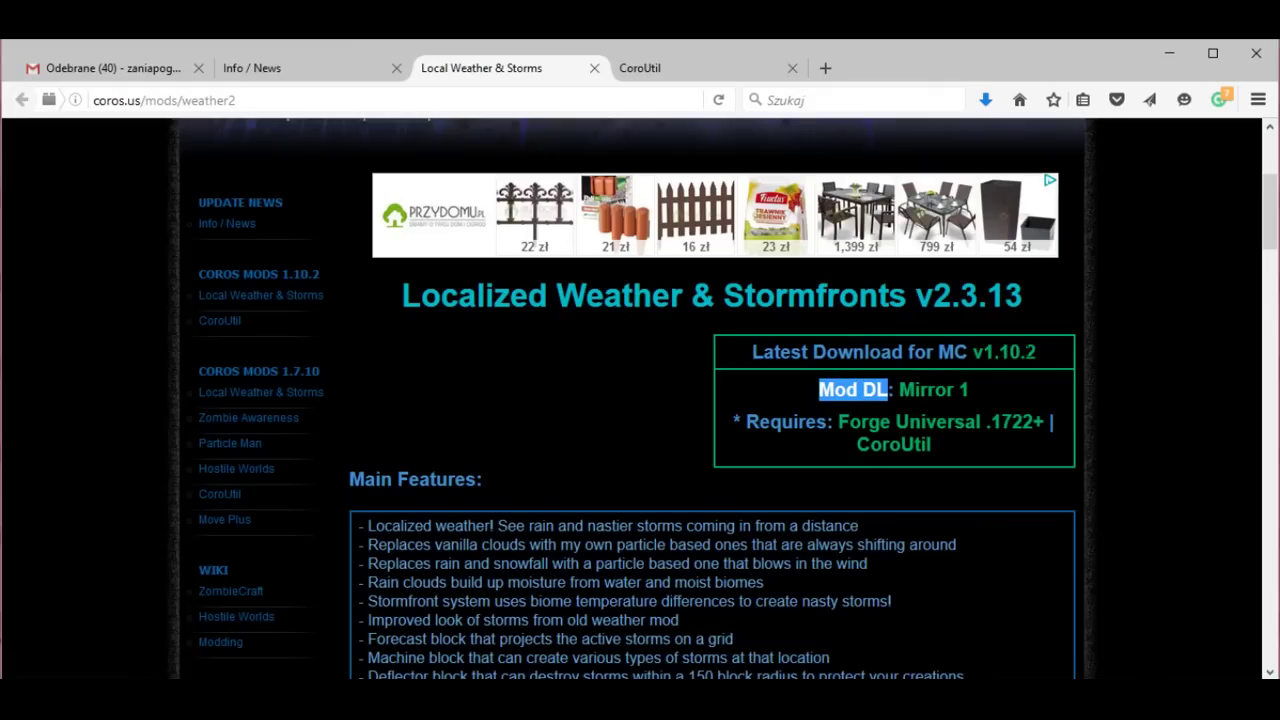
{"action": "left_click_drag", "start_coordinate": [1040, 352], "coordinate": [972, 352]}
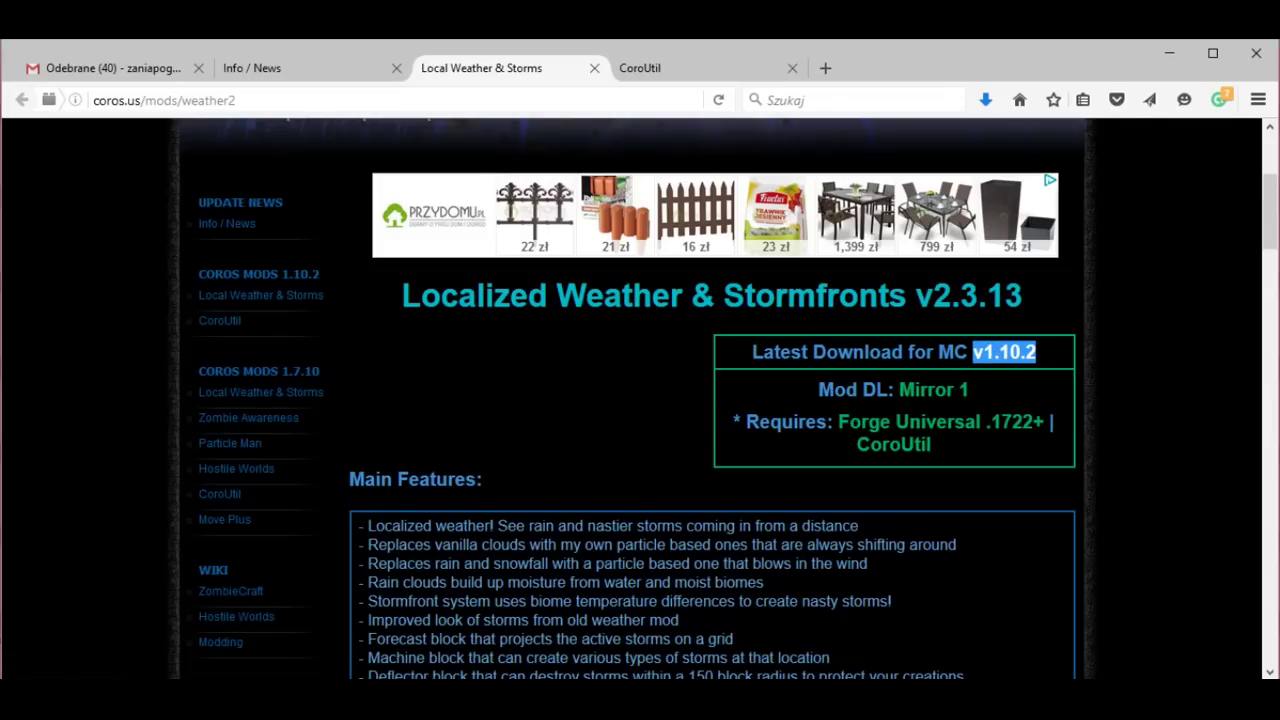
Check the Older Minecraft Version Downloads and the Coros Mods 1.8.9 section on the Local Weather & Storms page.
{"action": "scroll", "coordinate": [492, 415], "scroll_direction": "down", "scroll_amount": 2}
{"action": "scroll", "coordinate": [492, 415], "scroll_direction": "down", "scroll_amount": 2}
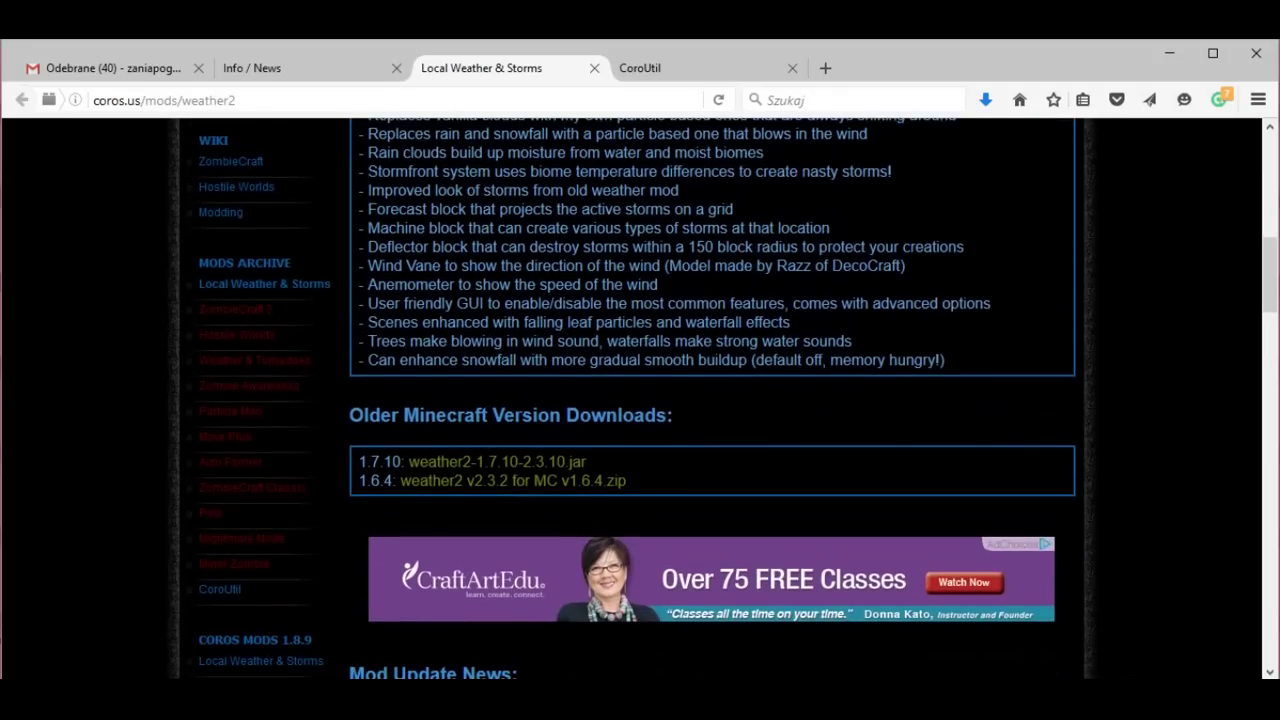
{"action": "left_click_drag", "start_coordinate": [678, 418], "coordinate": [356, 415]}
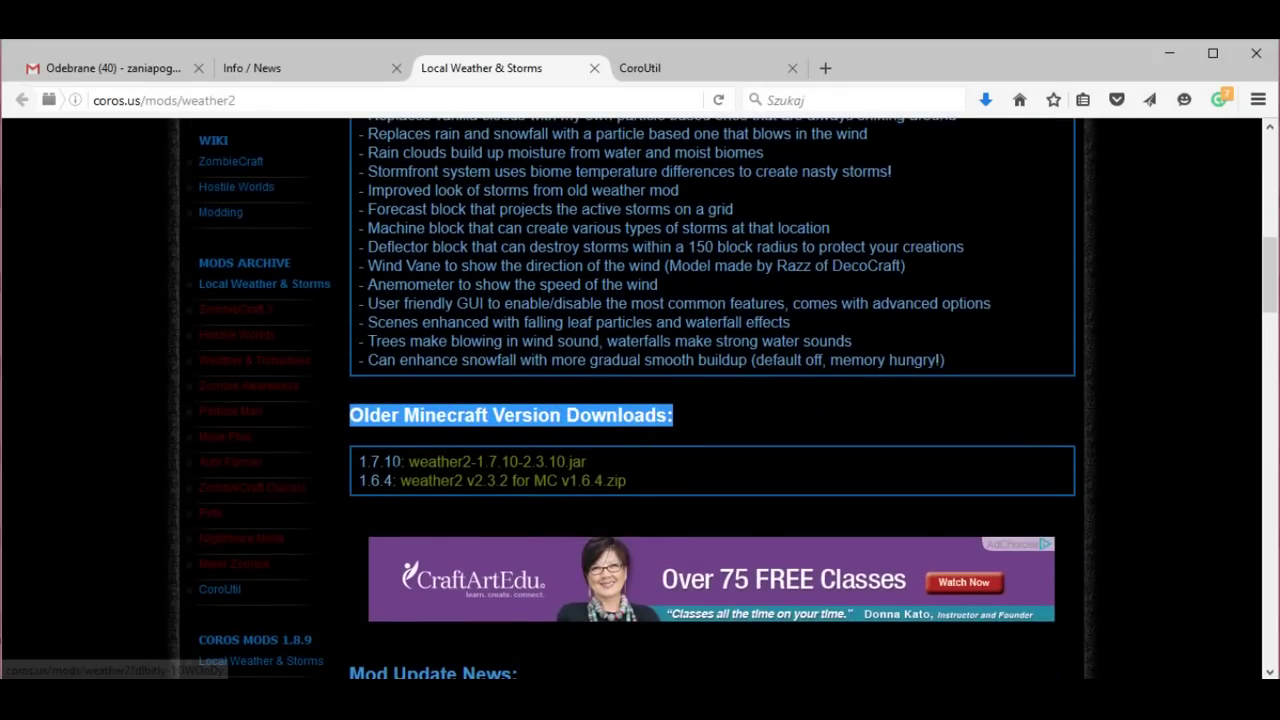
{"action": "scroll", "coordinate": [357, 462], "scroll_direction": "down", "scroll_amount": 1}
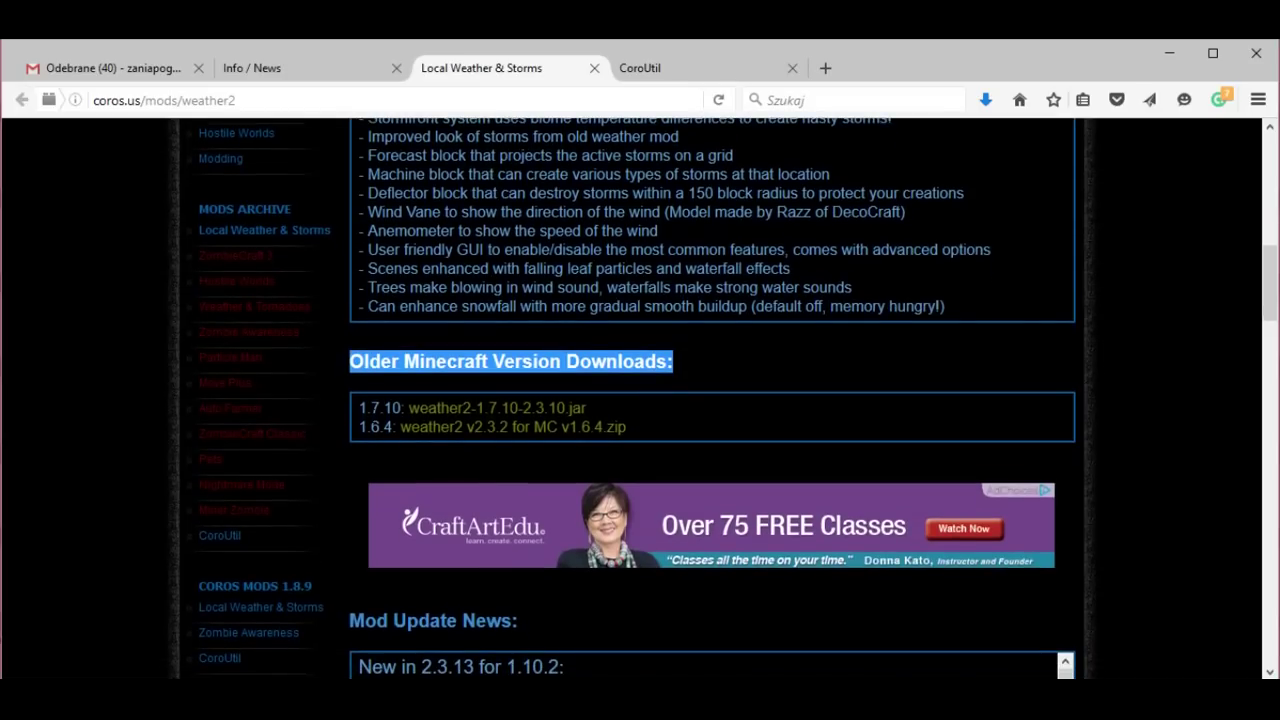
{"action": "scroll", "coordinate": [326, 500], "scroll_direction": "down", "scroll_amount": 3}
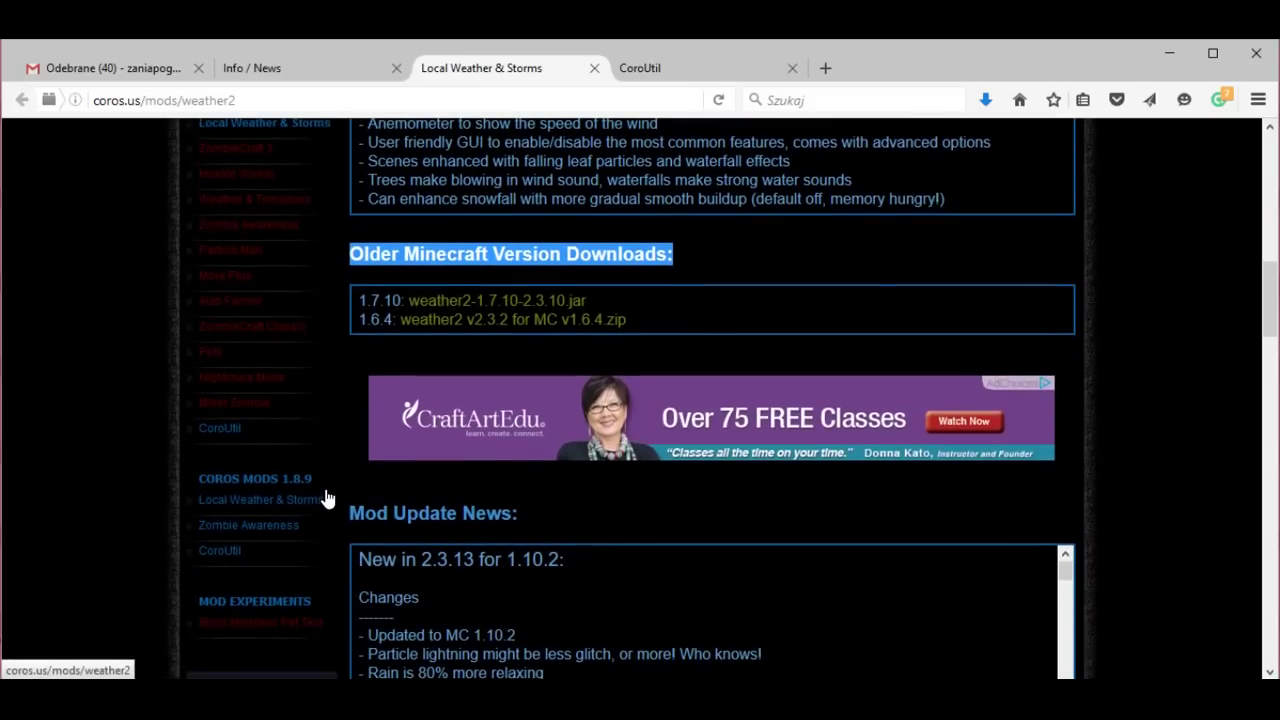
{"action": "left_click_drag", "start_coordinate": [311, 426], "coordinate": [213, 452]}
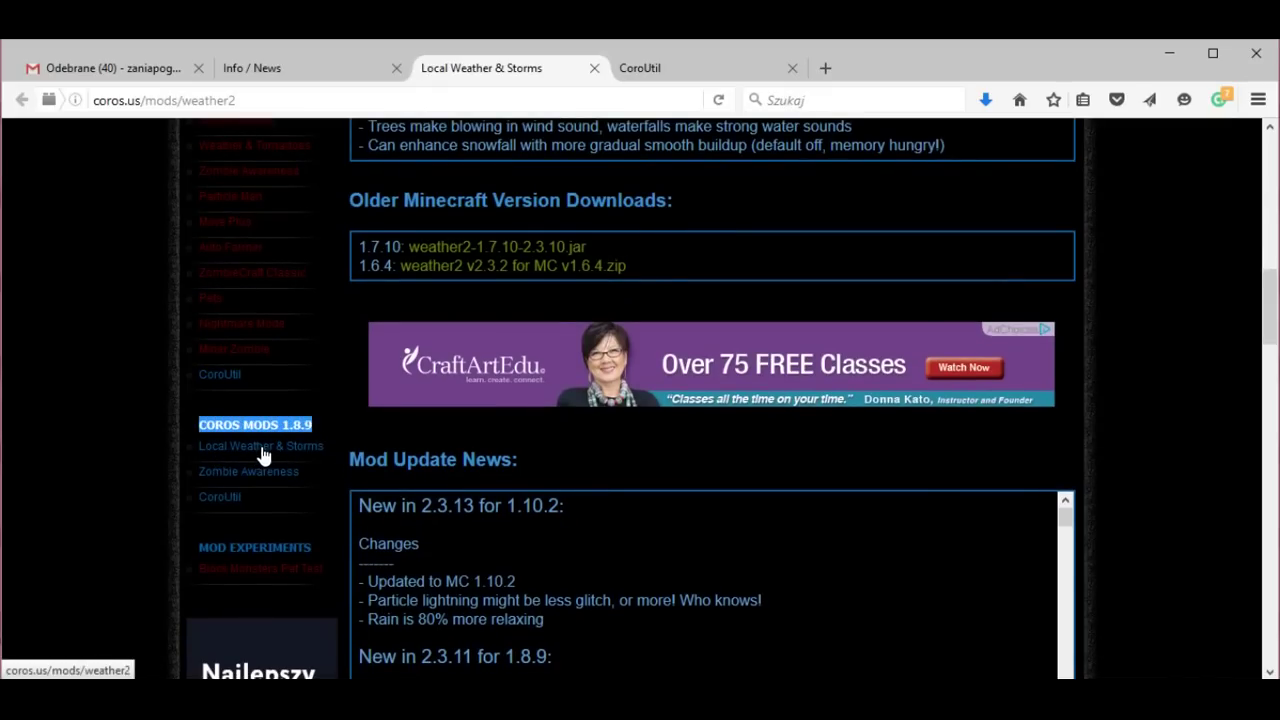
{"action": "scroll", "coordinate": [262, 457], "scroll_direction": "up", "scroll_amount": 7}
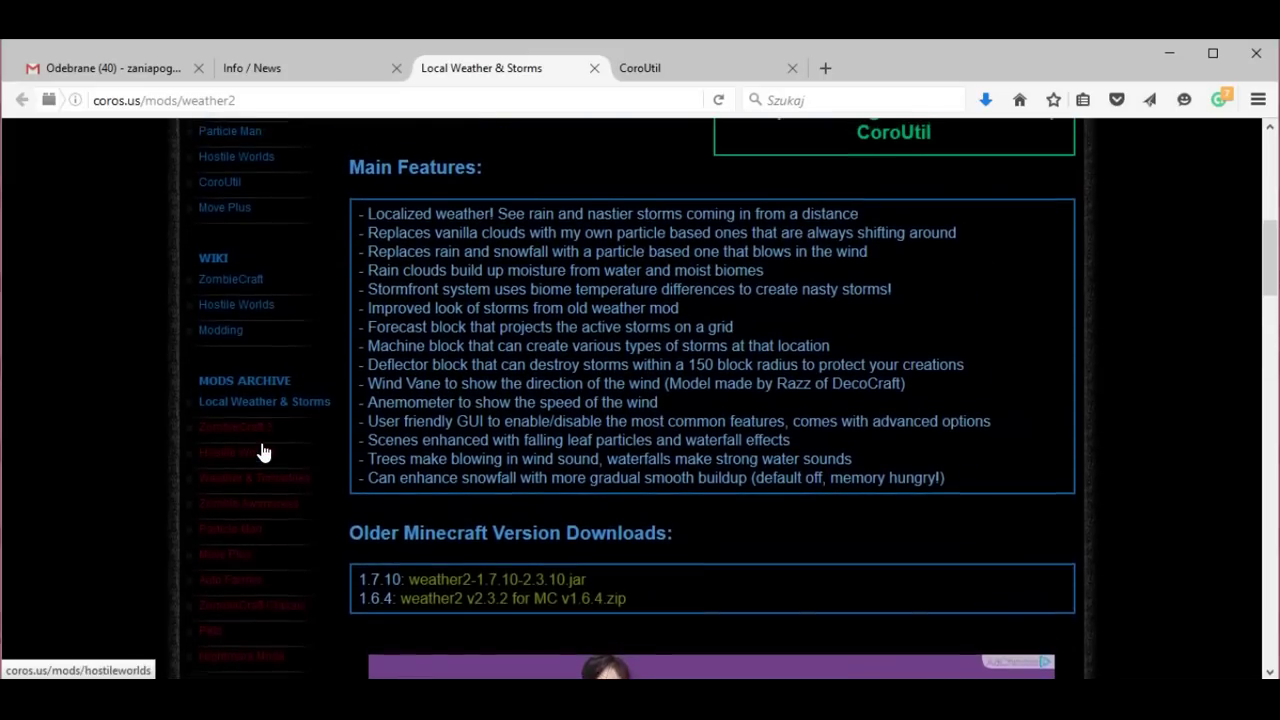
Find the Mirror 1 download link for the v1.10.2 version of Localized Weather & Stormfronts.
{"action": "scroll", "coordinate": [262, 453], "scroll_direction": "up", "scroll_amount": 2}
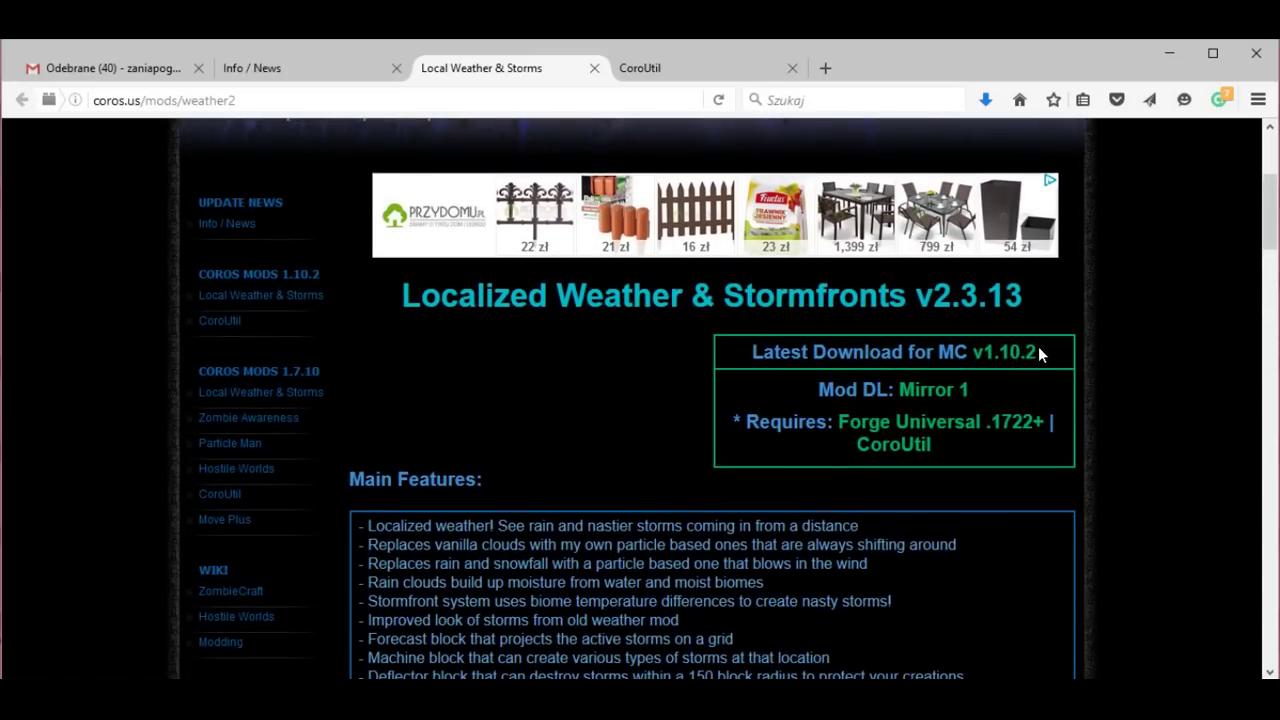
{"action": "left_click_drag", "start_coordinate": [1038, 352], "coordinate": [898, 396]}
{"action": "left_click", "coordinate": [969, 391]}
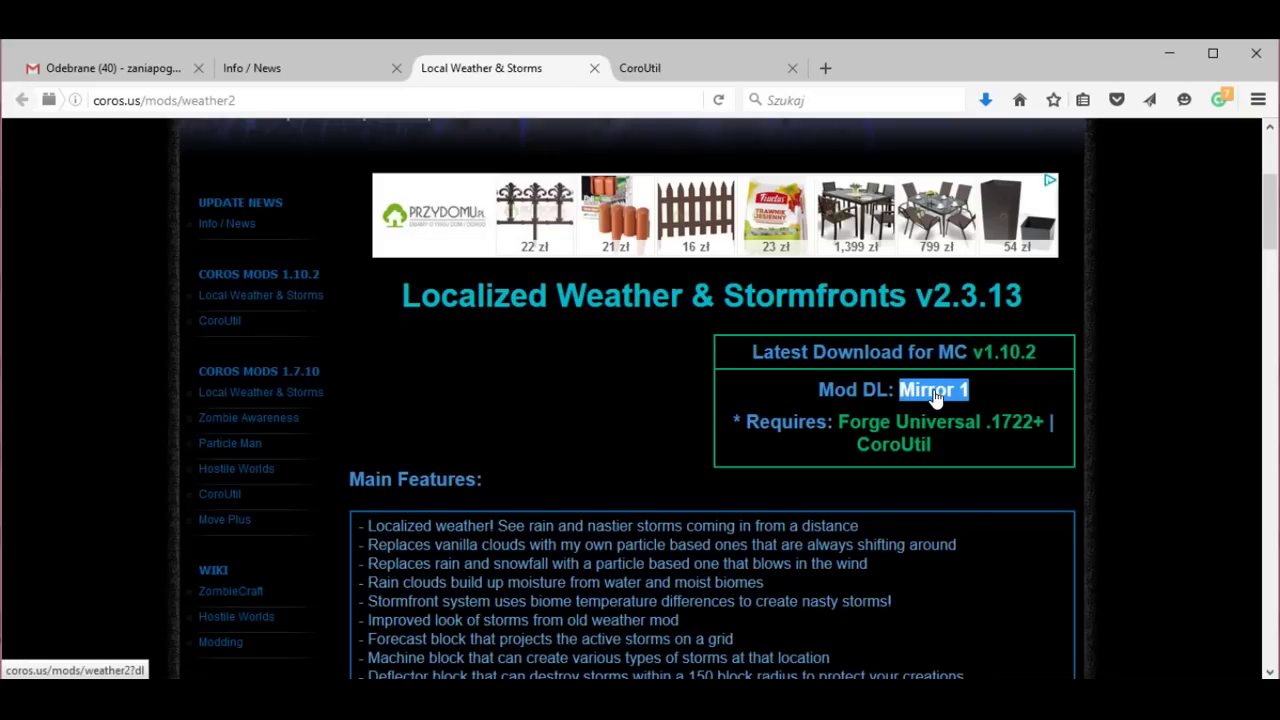
Find CoroUtil among the 1.10.2 mods, go to its page and locate the Mirror 1 download for MC v1.10.2.
{"action": "left_click", "coordinate": [330, 70]}
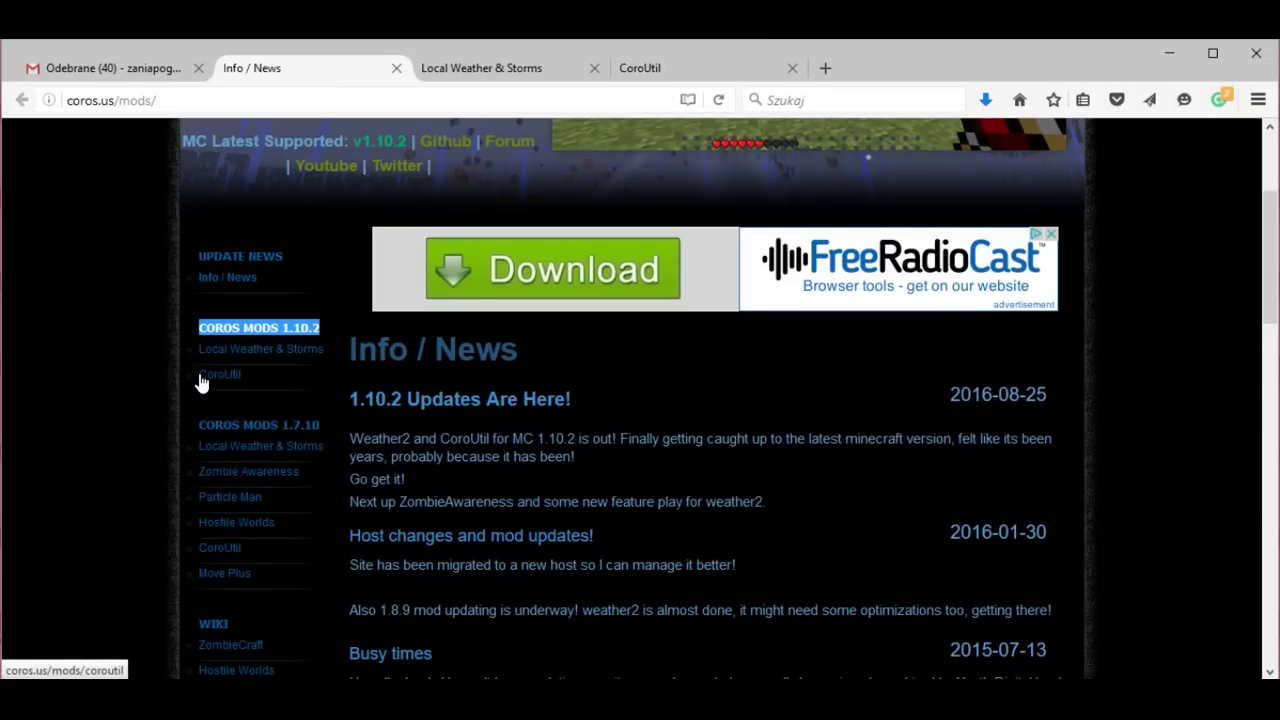
{"action": "left_click", "coordinate": [642, 72]}
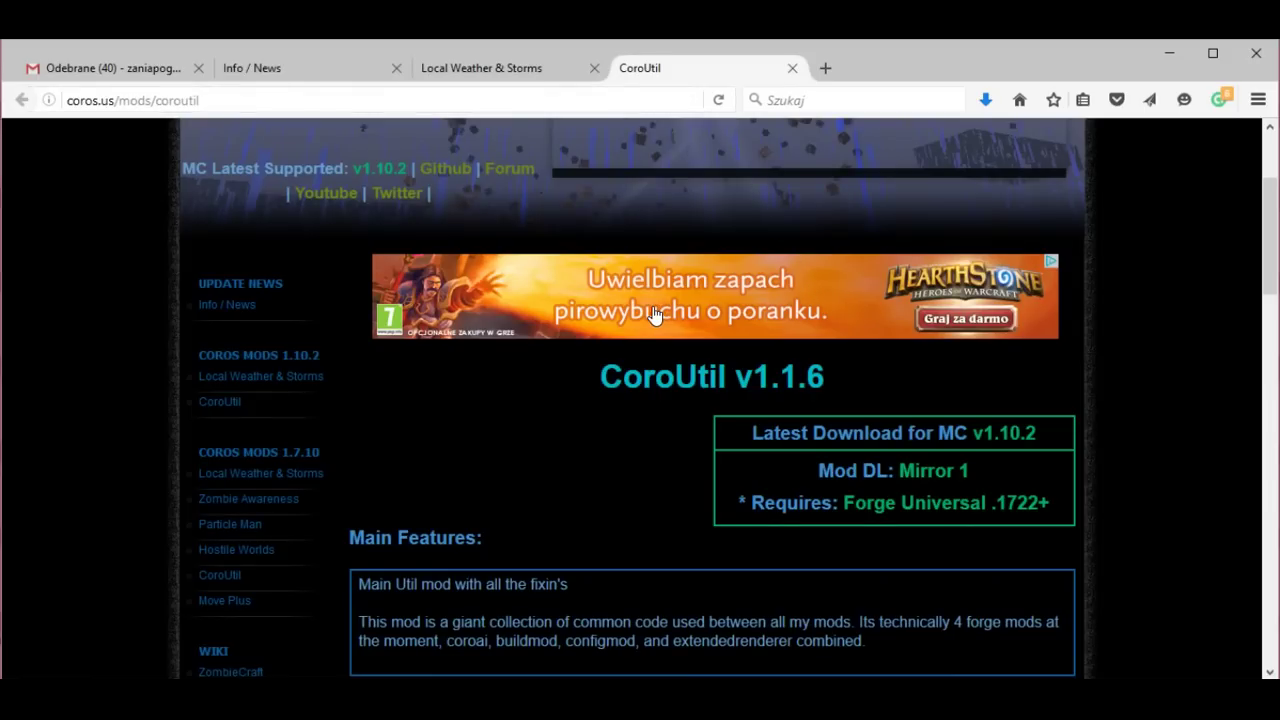
{"action": "scroll", "coordinate": [655, 317], "scroll_direction": "down", "scroll_amount": 2}
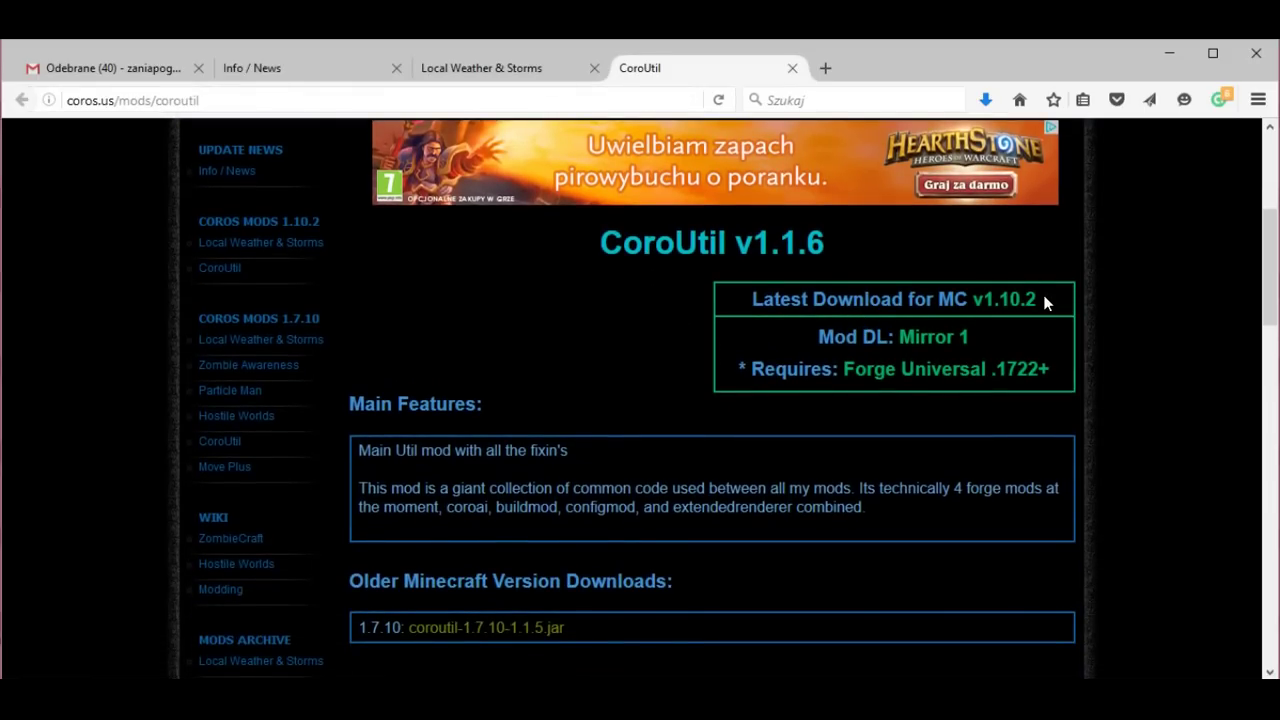
{"action": "left_click_drag", "start_coordinate": [1046, 300], "coordinate": [934, 302]}
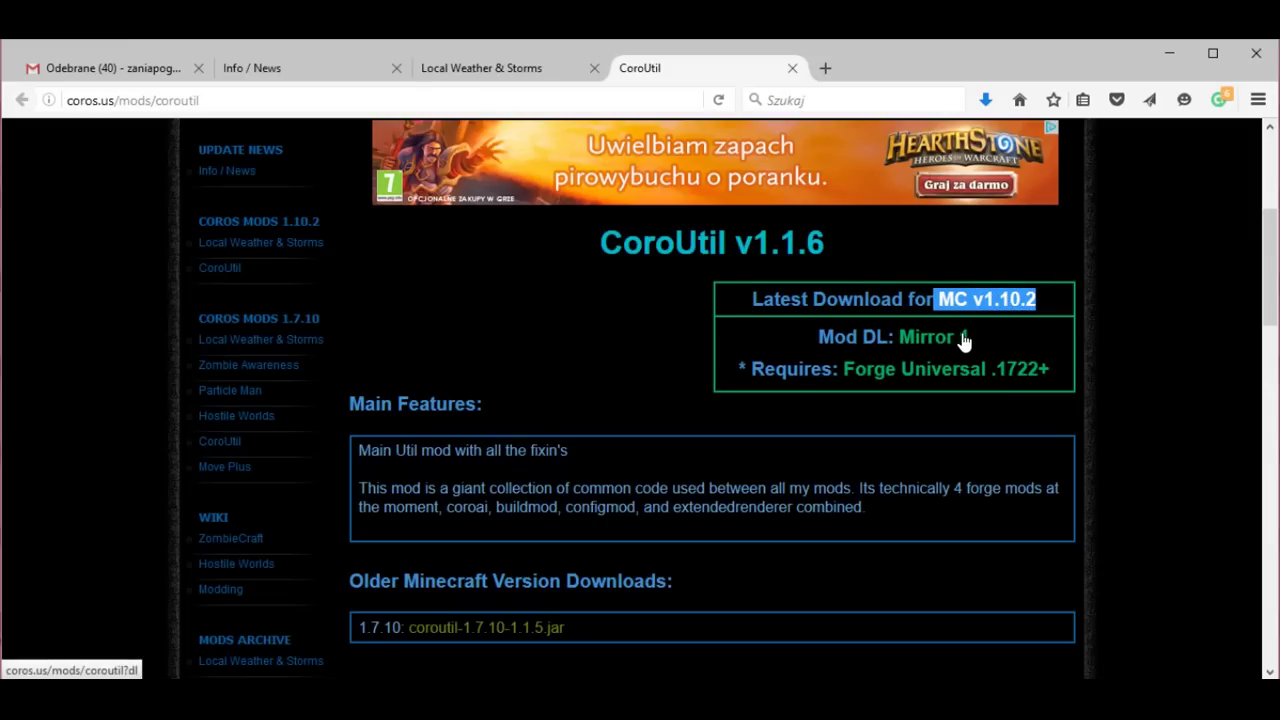
{"action": "left_click_drag", "start_coordinate": [975, 337], "coordinate": [898, 338]}
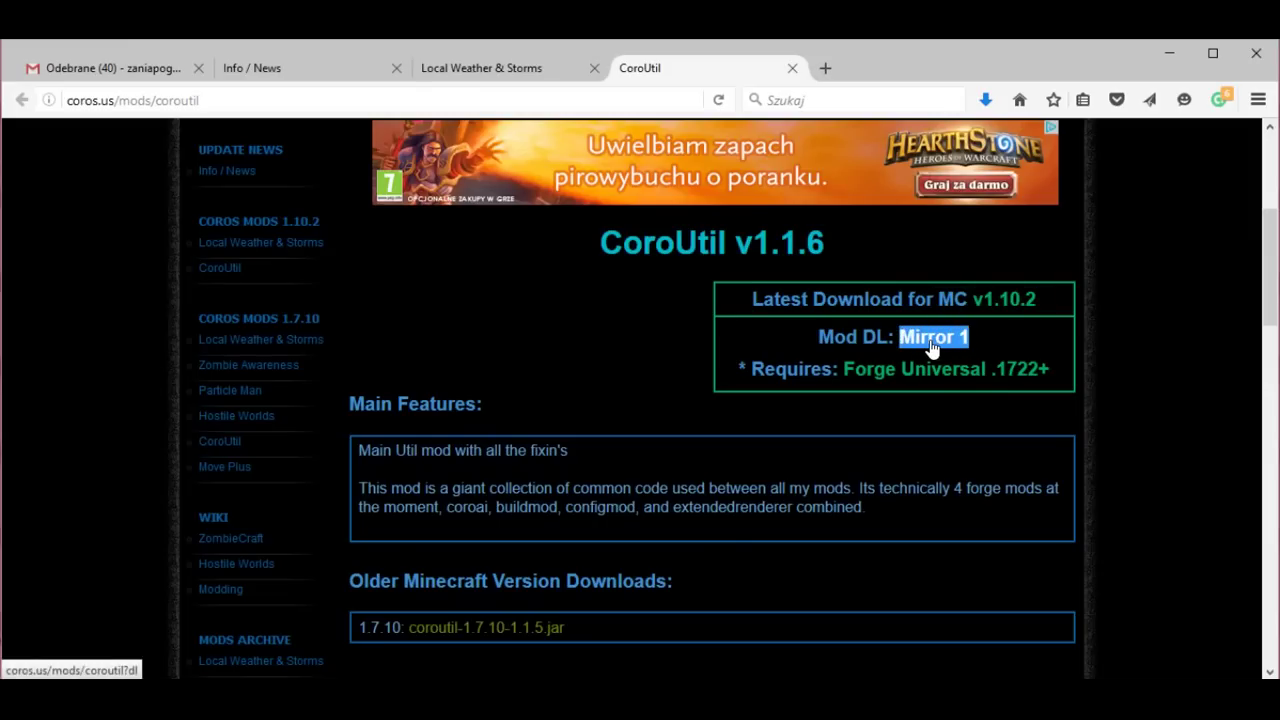
Look through the CoroUtil page for older Minecraft version downloads and the 1.8.9 mods, returning to the main download box.
{"action": "scroll", "coordinate": [816, 360], "scroll_direction": "down", "scroll_amount": 1}
{"action": "scroll", "coordinate": [816, 353], "scroll_direction": "down", "scroll_amount": 4}
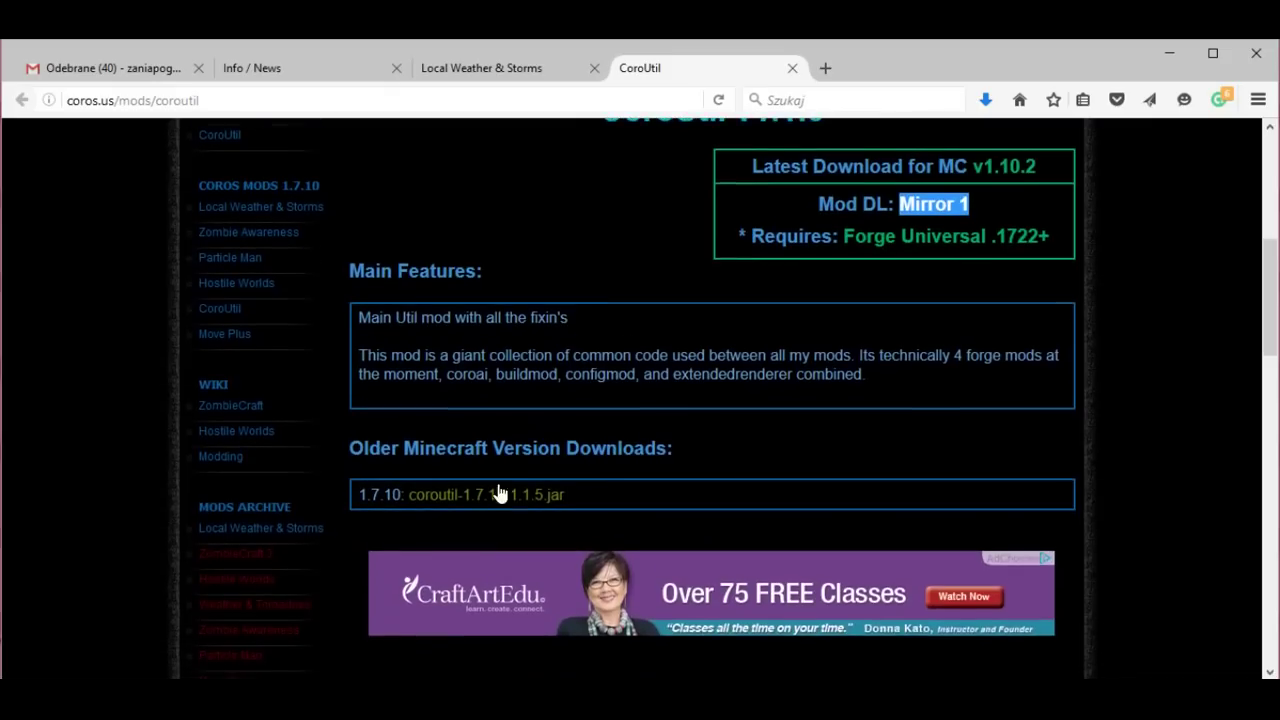
{"action": "scroll", "coordinate": [280, 548], "scroll_direction": "down", "scroll_amount": 4}
{"action": "scroll", "coordinate": [275, 548], "scroll_direction": "down", "scroll_amount": 2}
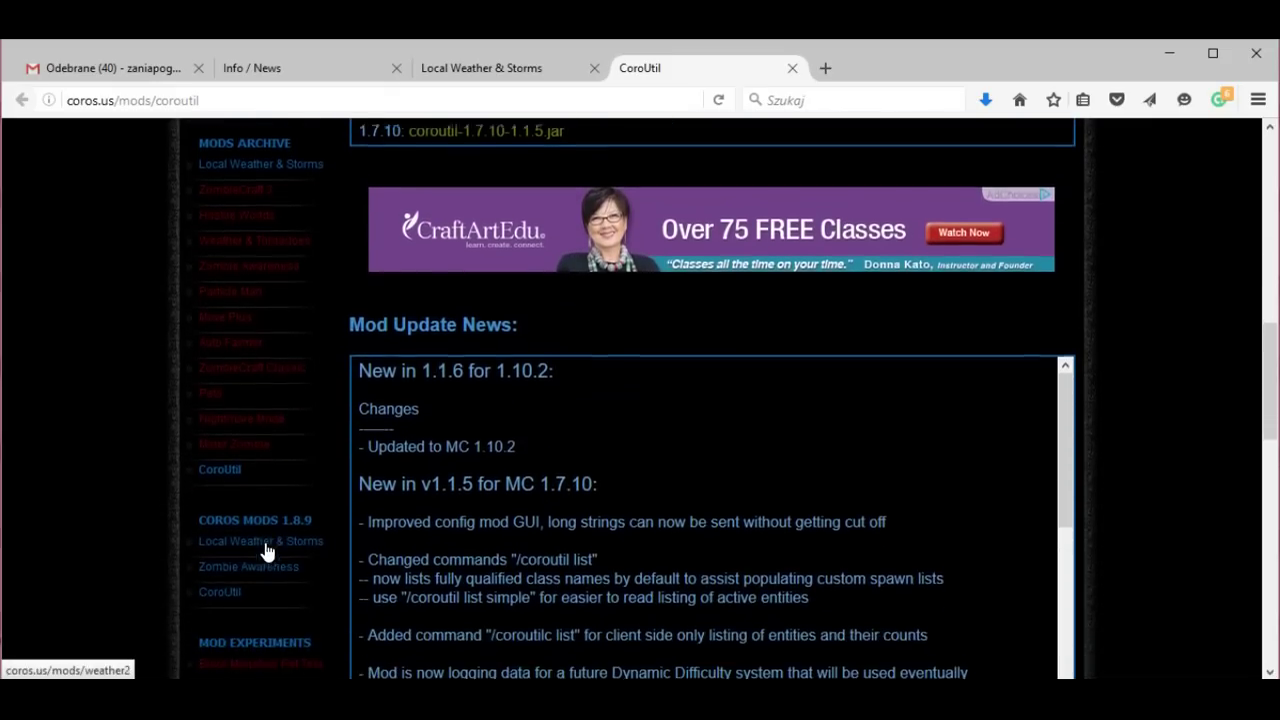
{"action": "scroll", "coordinate": [260, 528], "scroll_direction": "up", "scroll_amount": 1}
{"action": "scroll", "coordinate": [268, 528], "scroll_direction": "up", "scroll_amount": 10}
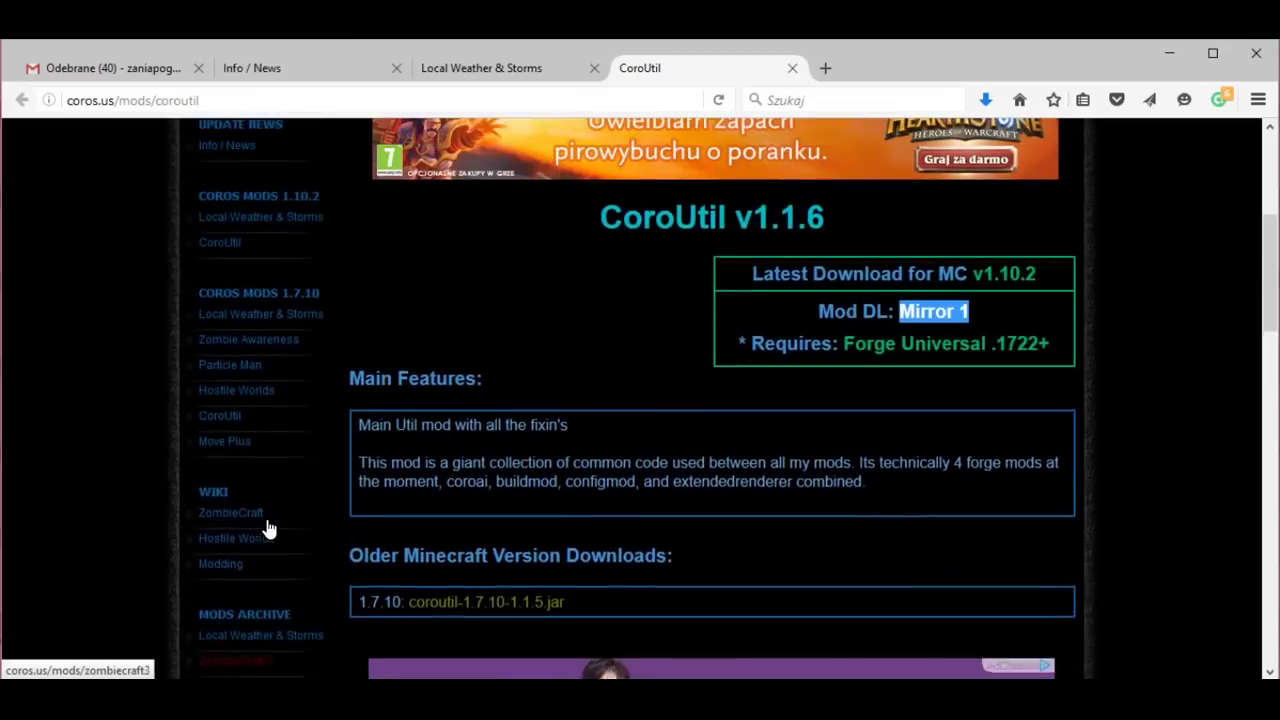
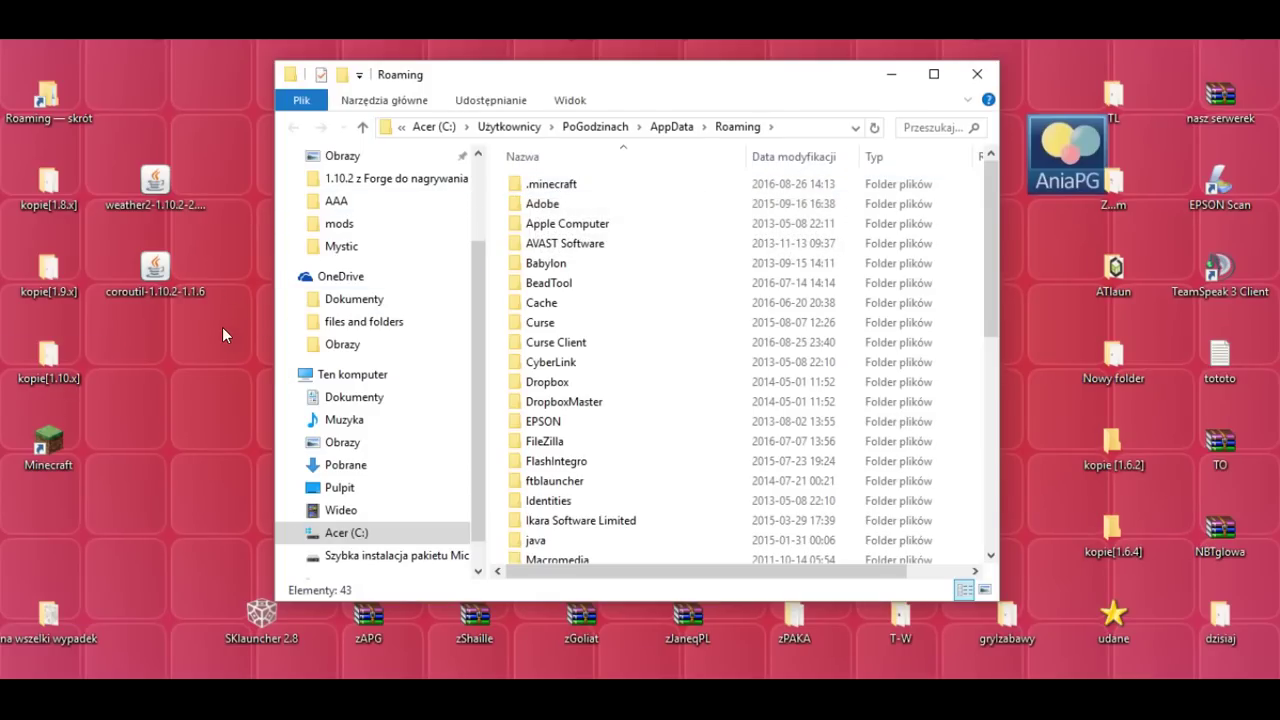
Move weather2-1.10.2-2.3.13 and coroutil-1.10.2-1.1.6 from the desktop into the mods folder inside .minecraft.
{"action": "double_click", "coordinate": [516, 191]}
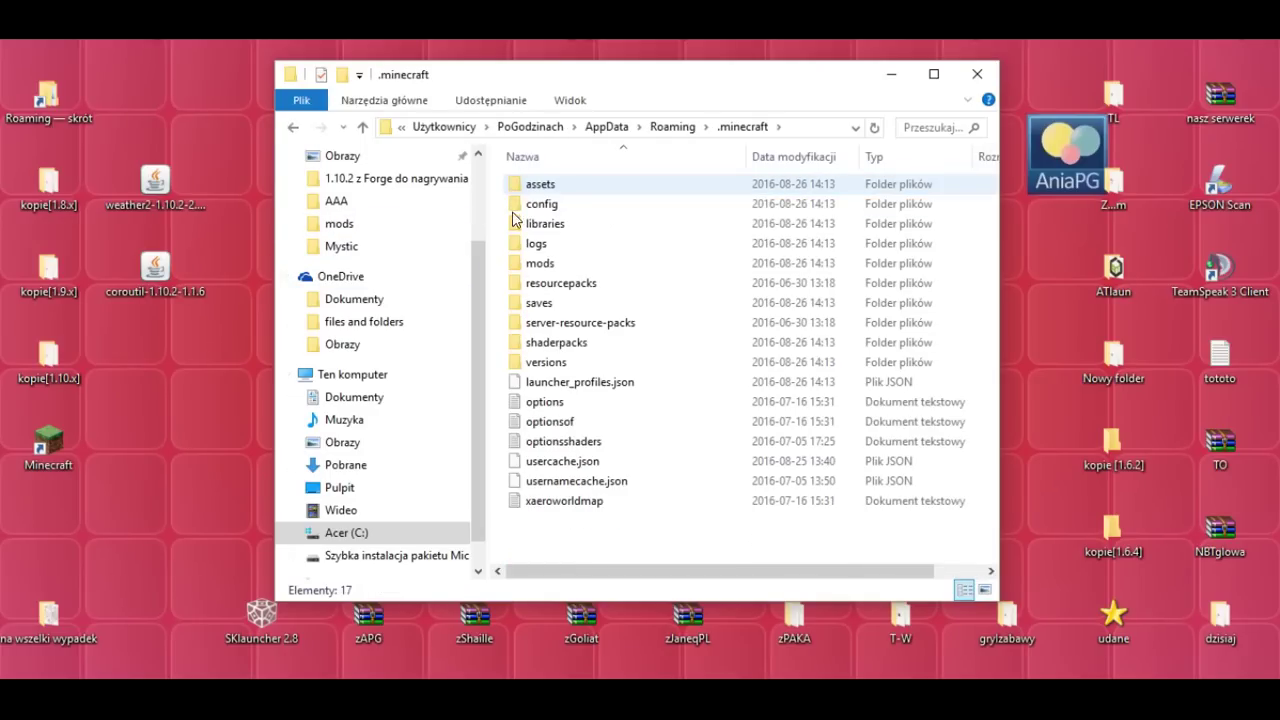
{"action": "left_click", "coordinate": [516, 268]}
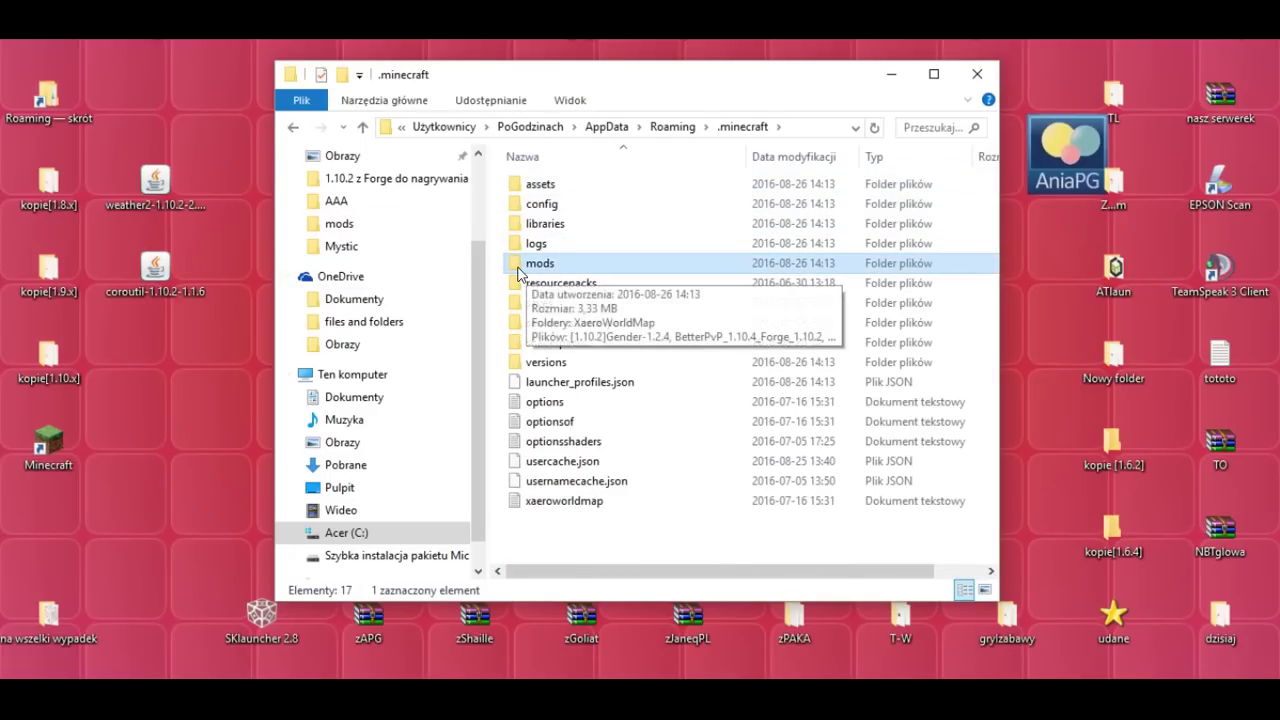
{"action": "double_click", "coordinate": [519, 270]}
{"action": "left_click_drag", "start_coordinate": [153, 172], "coordinate": [550, 393]}
{"action": "left_click_drag", "start_coordinate": [140, 264], "coordinate": [549, 425]}
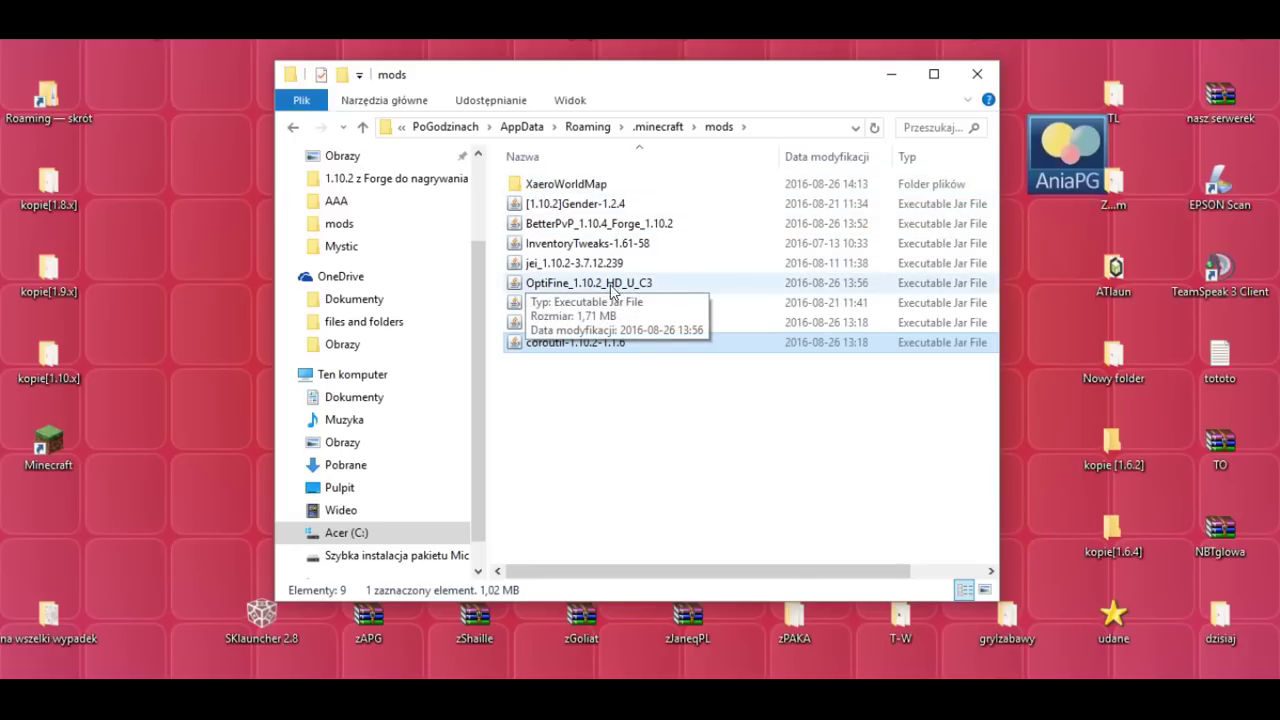
Move OptiFine_1.10.2_HD_U_C3 out of the mods folder to the desktop and close the folder window.
{"action": "left_click_drag", "start_coordinate": [518, 288], "coordinate": [165, 285]}
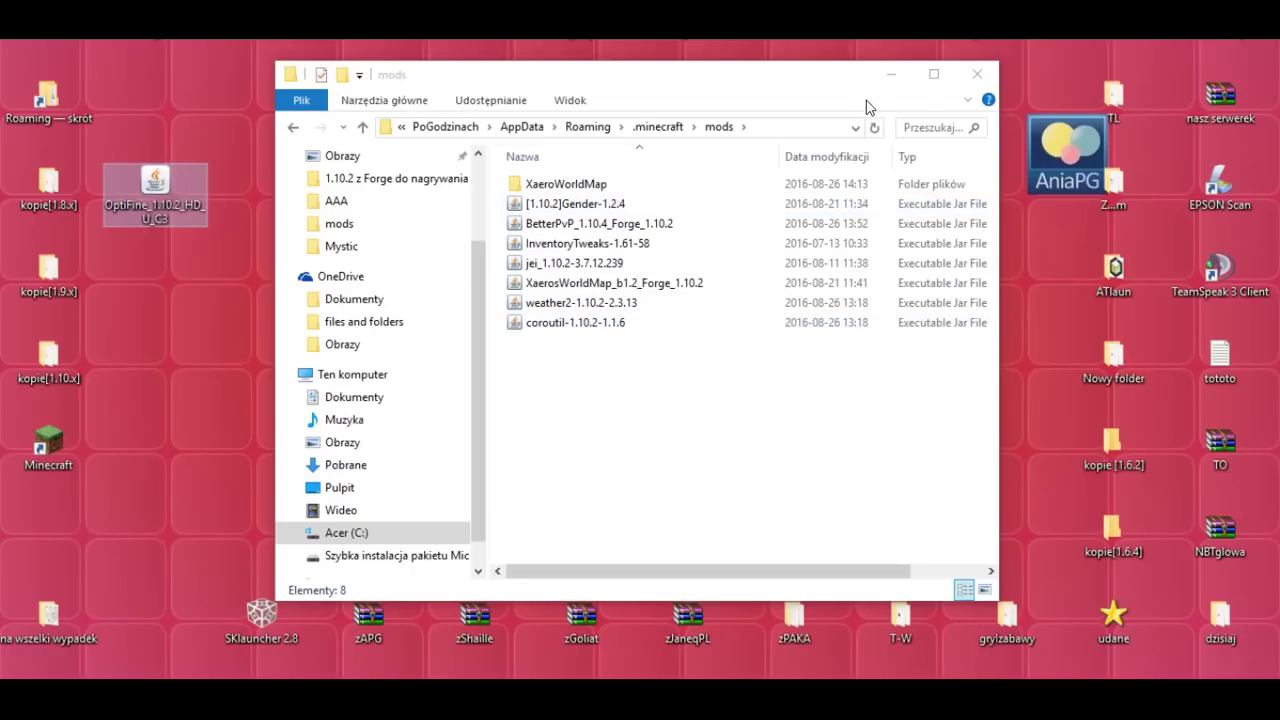
{"action": "left_click", "coordinate": [960, 71]}
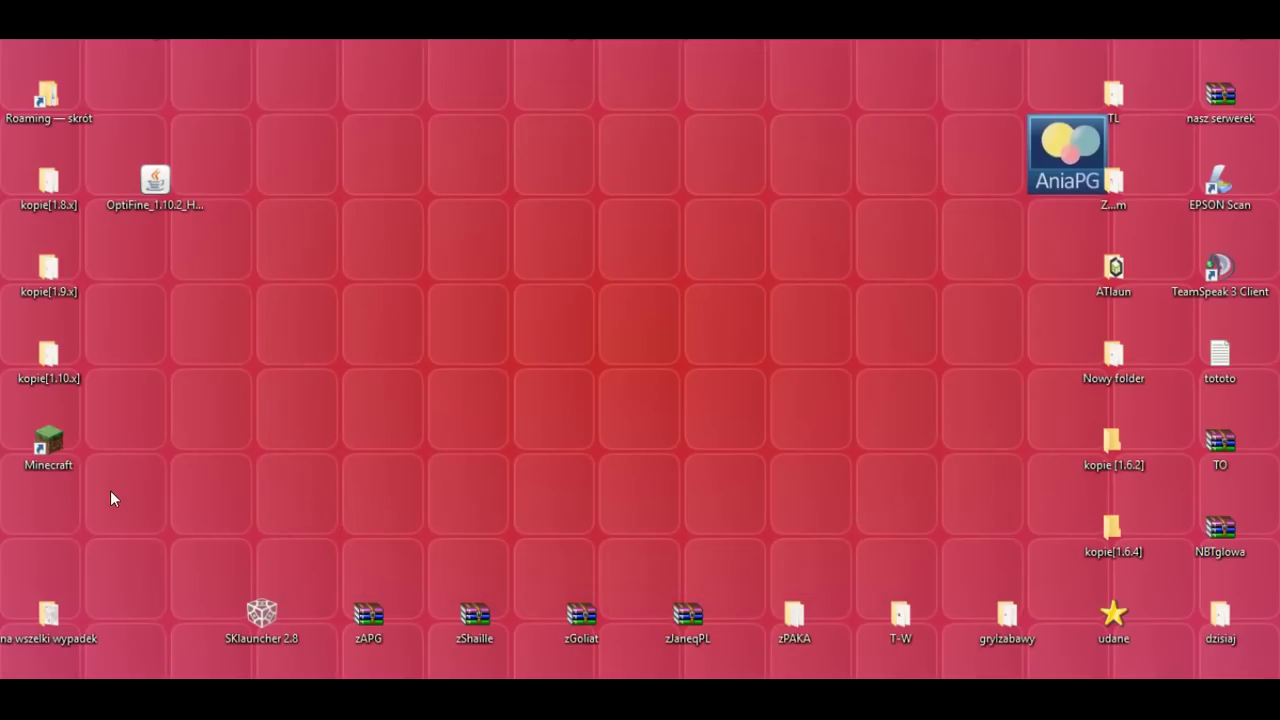
Launch Minecraft 1.10.2 with the forge2011 profile and open its list of installed mods.
{"action": "double_click", "coordinate": [48, 432]}
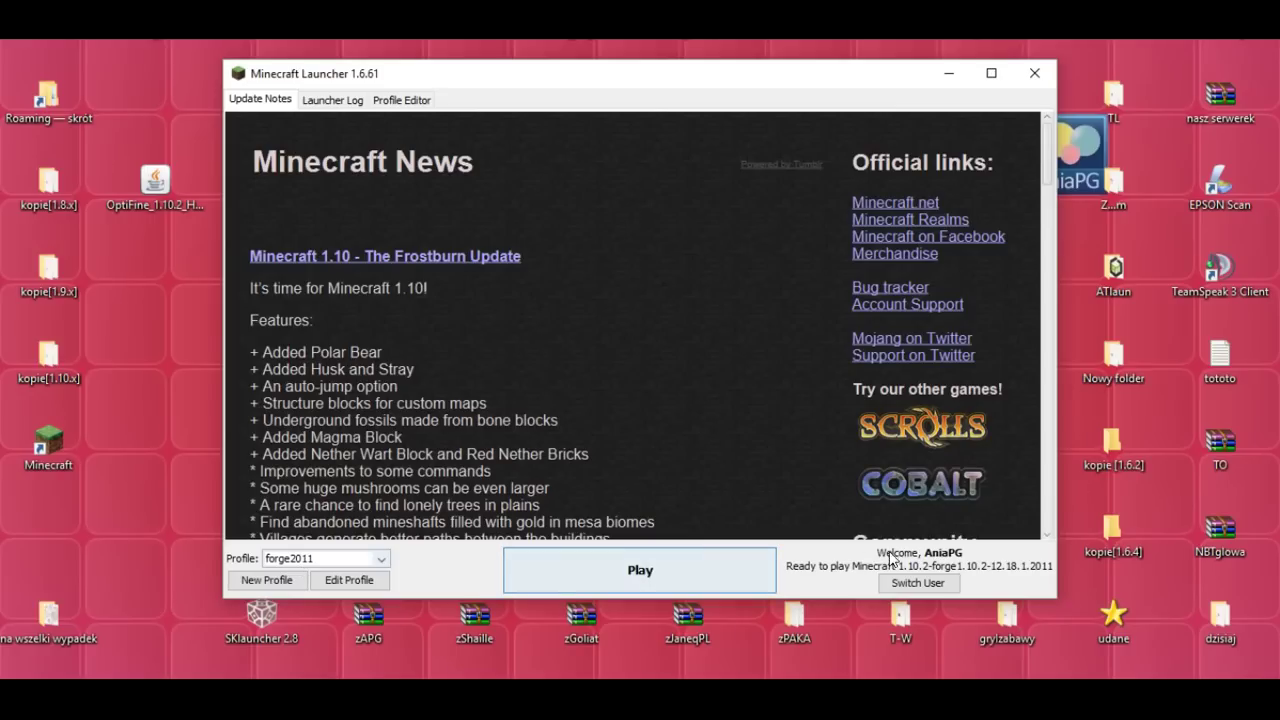
{"action": "left_click", "coordinate": [705, 586]}
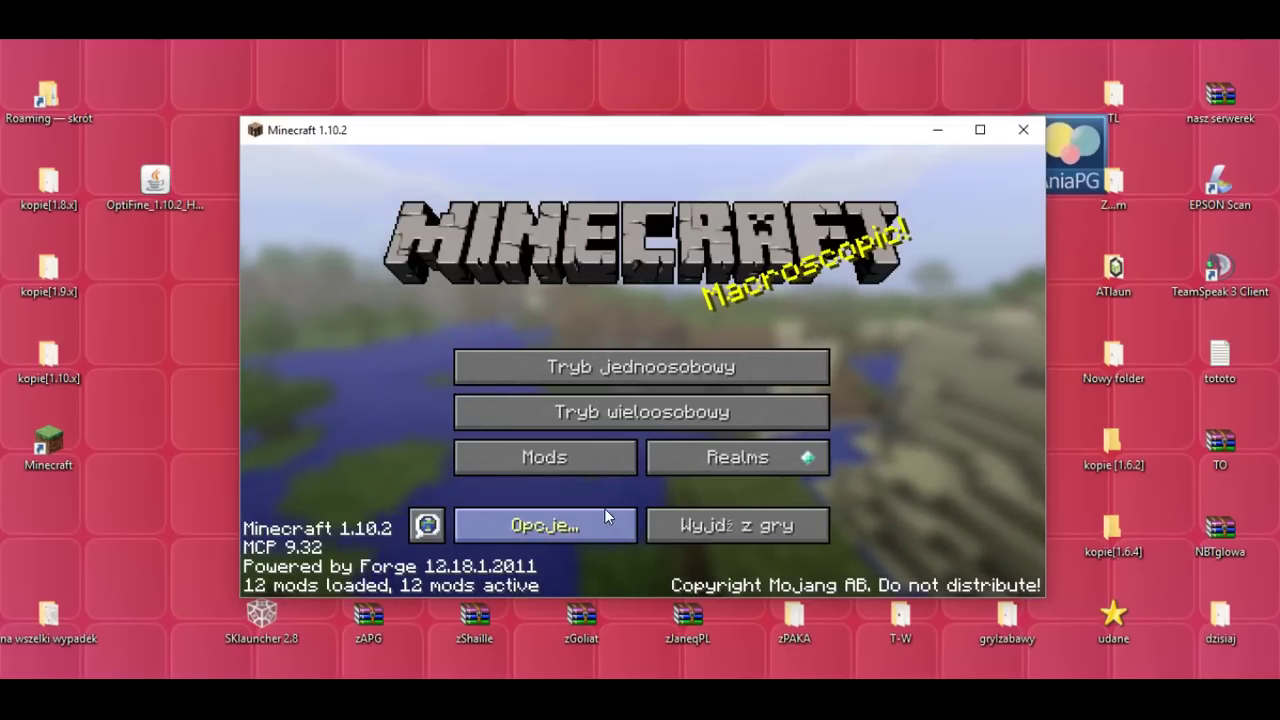
{"action": "left_click", "coordinate": [540, 465]}
Browse the installed mods and view the details of CoroAI and Extended Renderer.
{"action": "left_click_drag", "start_coordinate": [534, 245], "coordinate": [528, 328]}
{"action": "left_click", "coordinate": [305, 330]}
{"action": "scroll", "coordinate": [531, 340], "scroll_direction": "up", "scroll_amount": 1}
{"action": "scroll", "coordinate": [533, 334], "scroll_direction": "down", "scroll_amount": 1}
{"action": "left_click", "coordinate": [280, 392]}
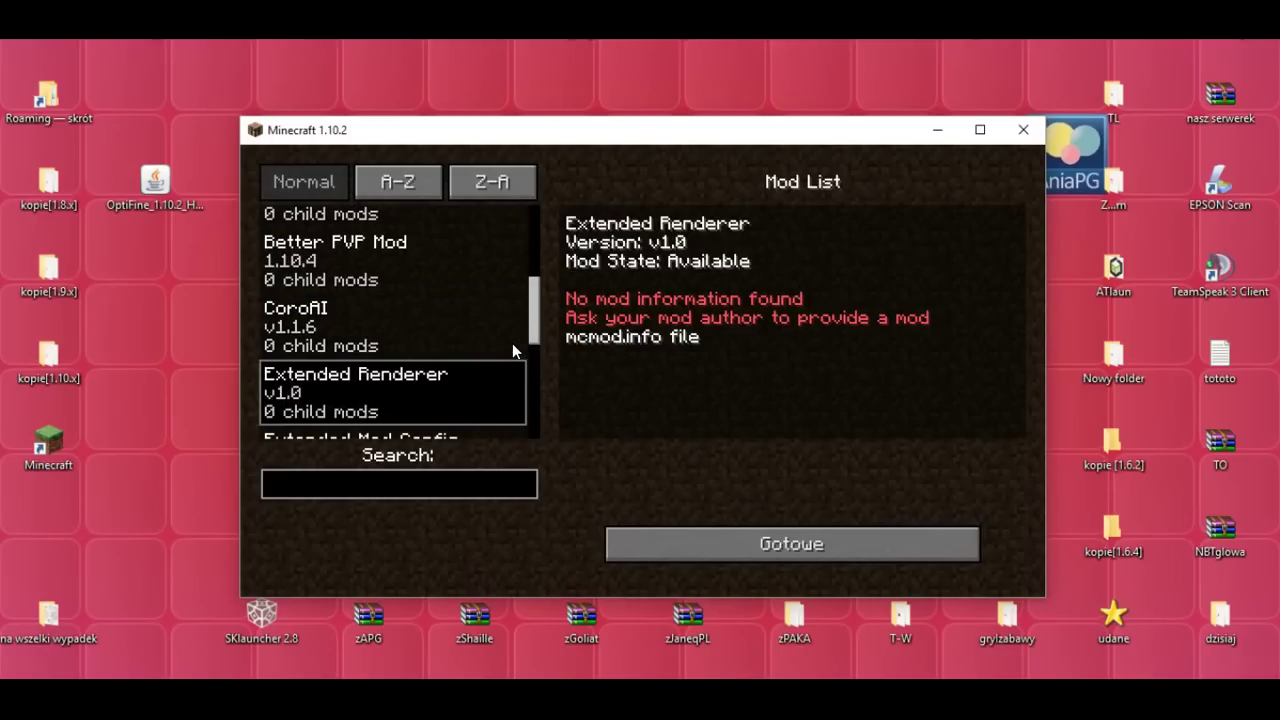
View the details of Extended Mod Config and Localized Weather & Storms in the installed mods list.
{"action": "scroll", "coordinate": [533, 318], "scroll_direction": "down", "scroll_amount": 3}
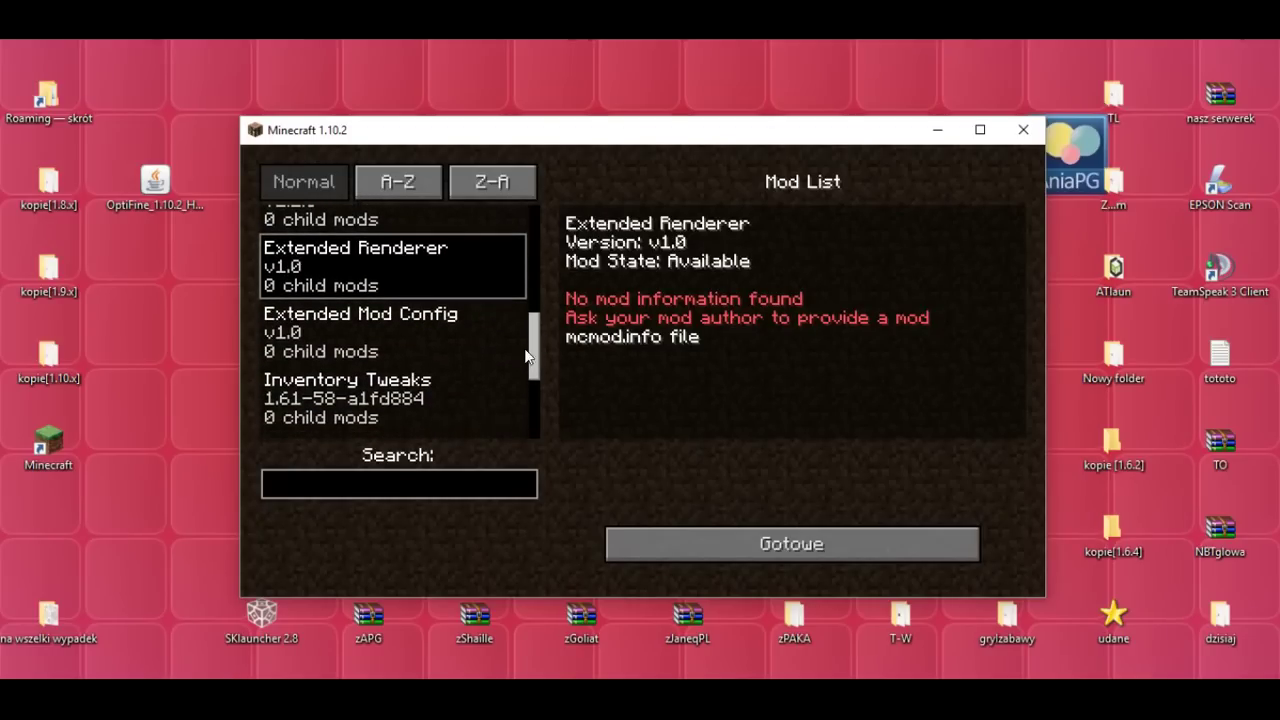
{"action": "left_click", "coordinate": [367, 336]}
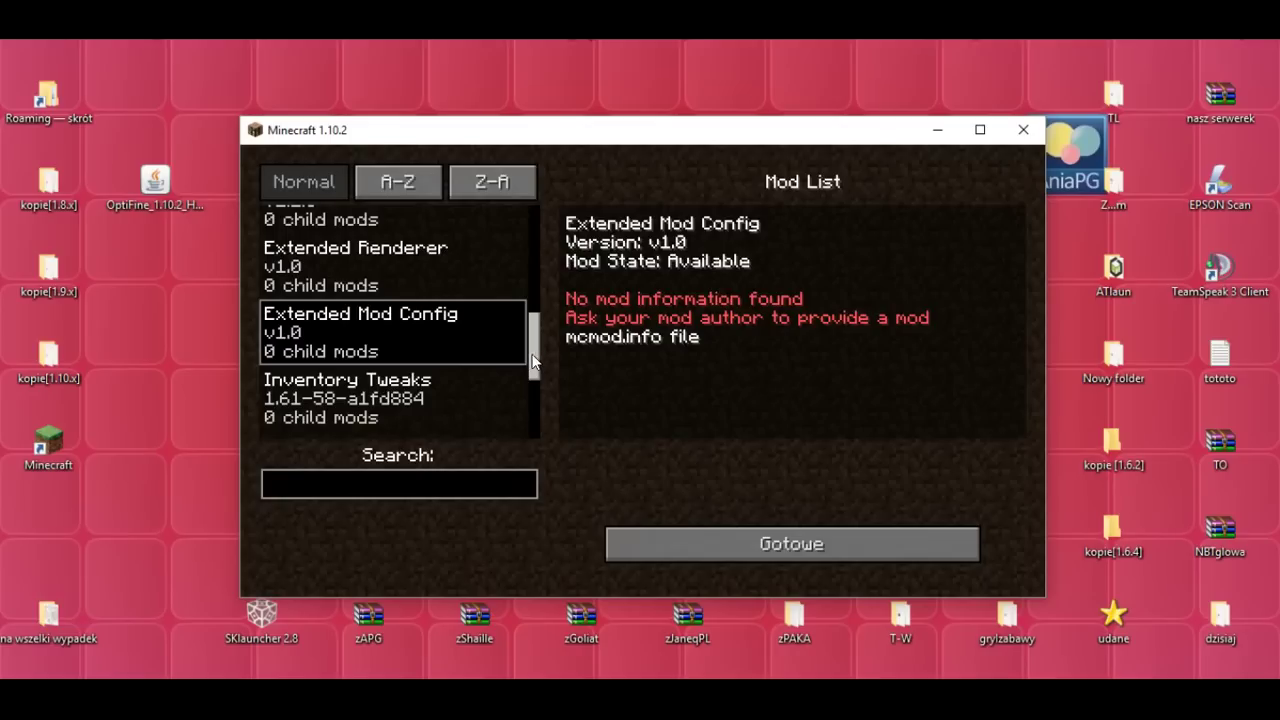
{"action": "left_click_drag", "start_coordinate": [533, 362], "coordinate": [533, 413]}
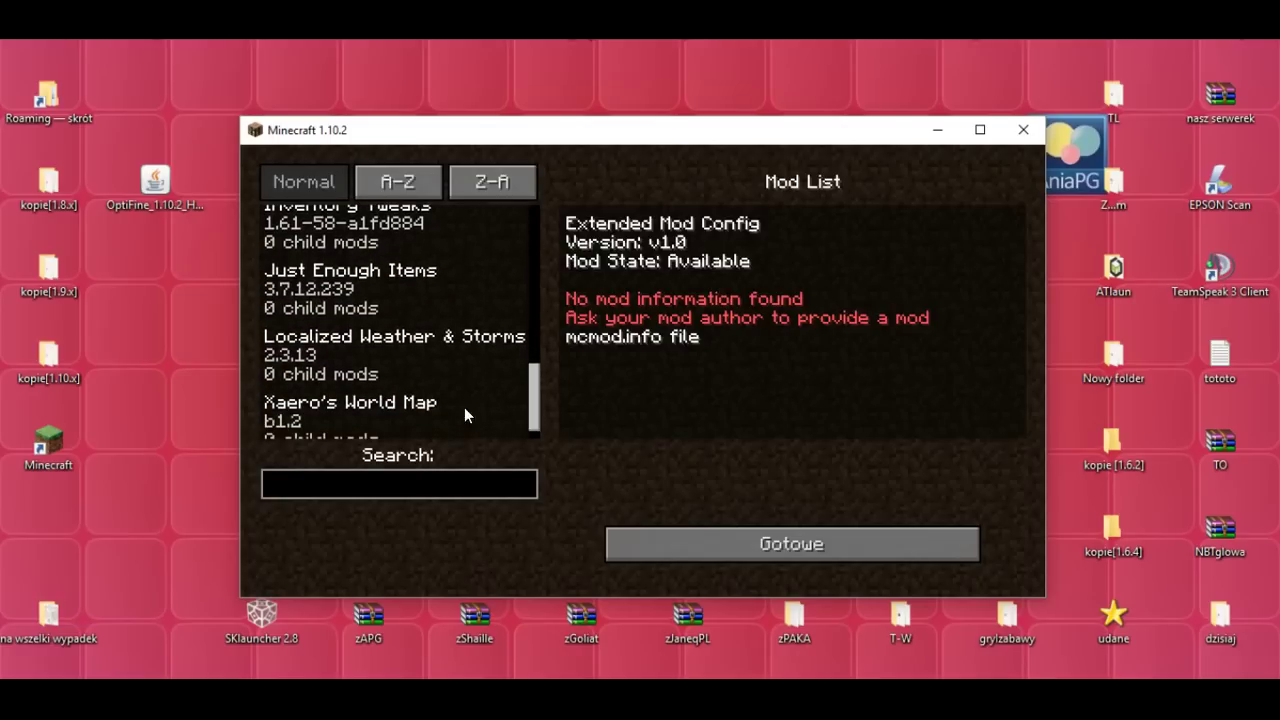
{"action": "left_click", "coordinate": [446, 364]}
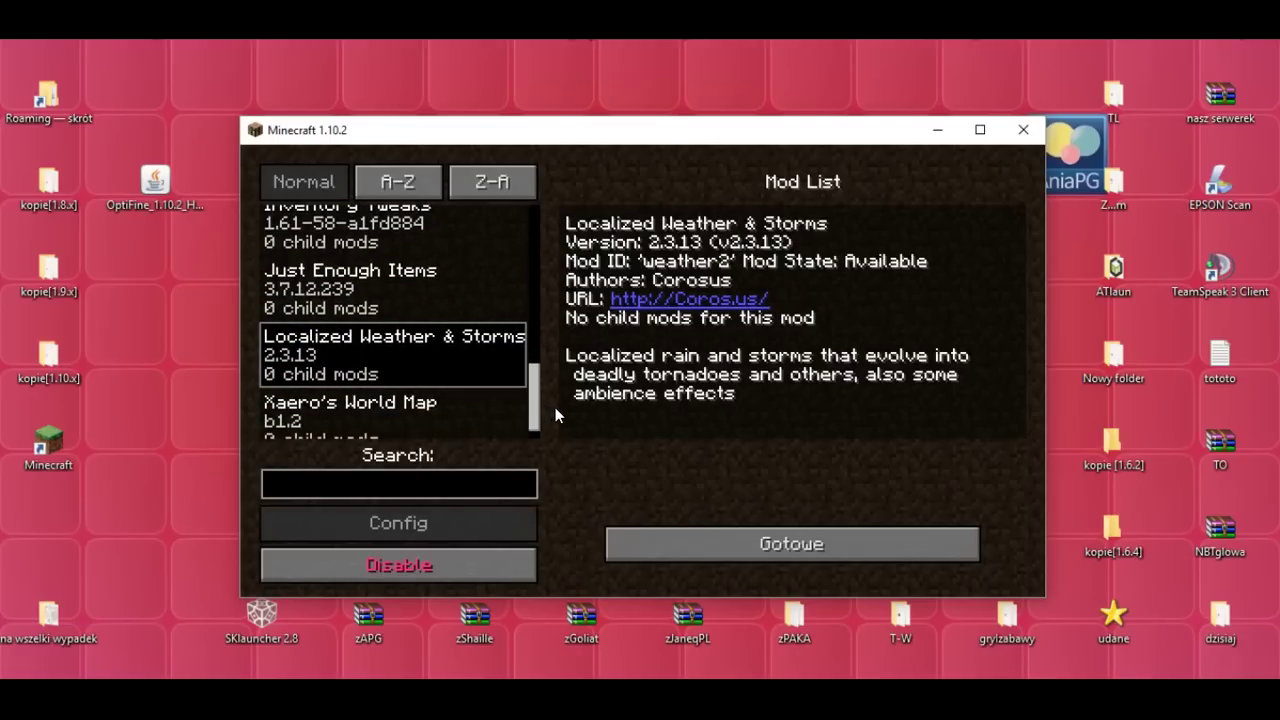
Leave the mod list and load the saved singleplayer world.
{"action": "left_click", "coordinate": [760, 540]}
{"action": "left_click", "coordinate": [650, 372]}
{"action": "mouse_move", "coordinate": [440, 246]}
{"action": "left_click", "coordinate": [440, 285]}
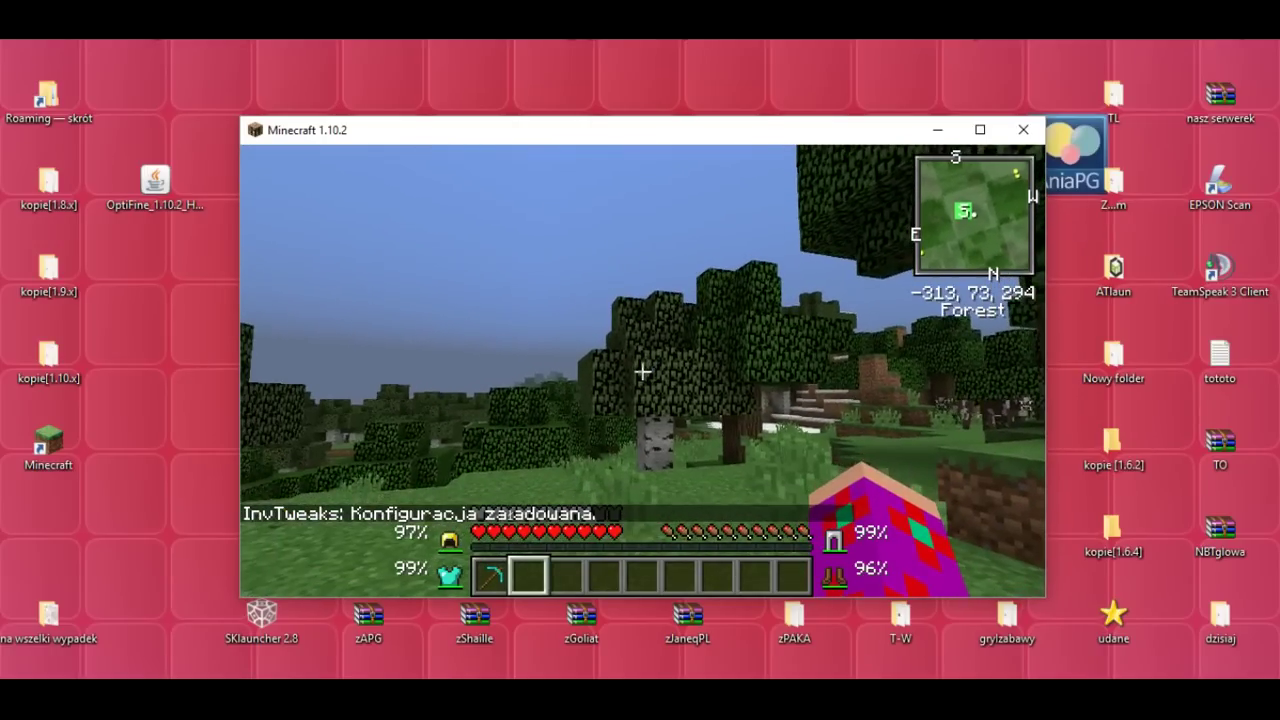
Walk through the forest near the skrzynka waypoint and look over the surroundings and the sky.
{"action": "key", "text": "w"}
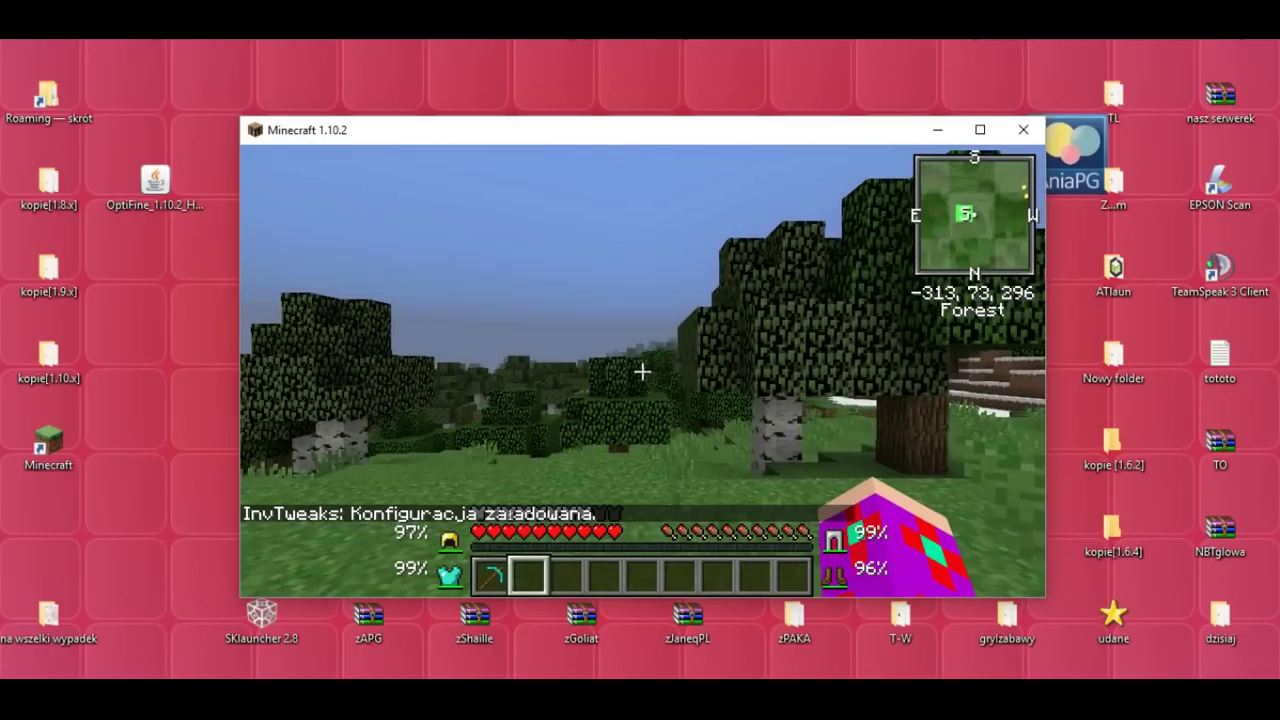
{"action": "key", "text": "w"}
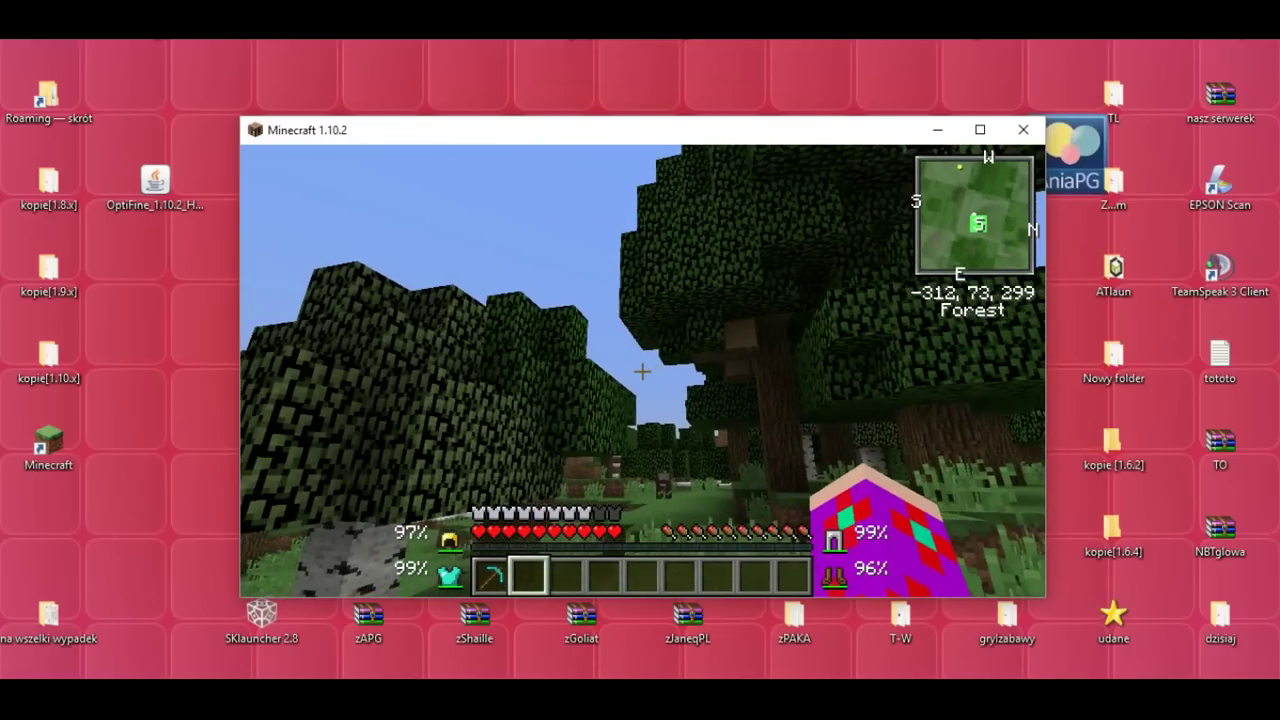
{"action": "key", "text": "w"}
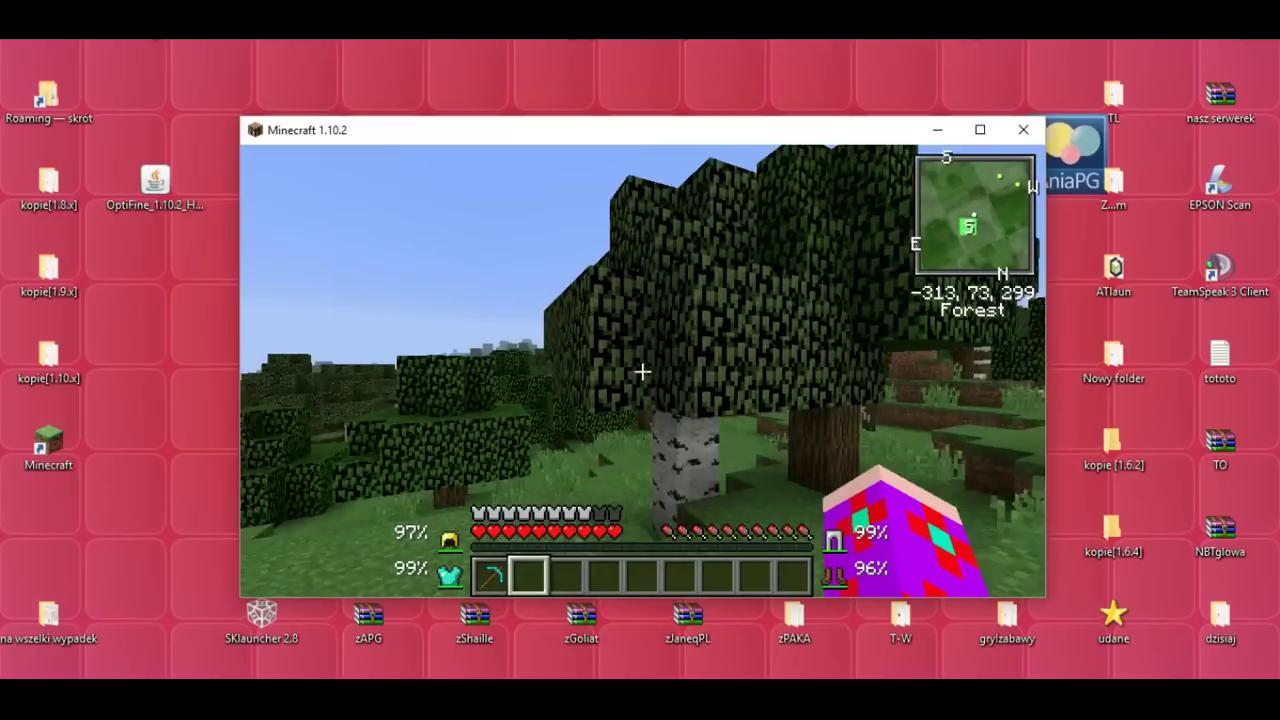
{"action": "key", "text": "w"}
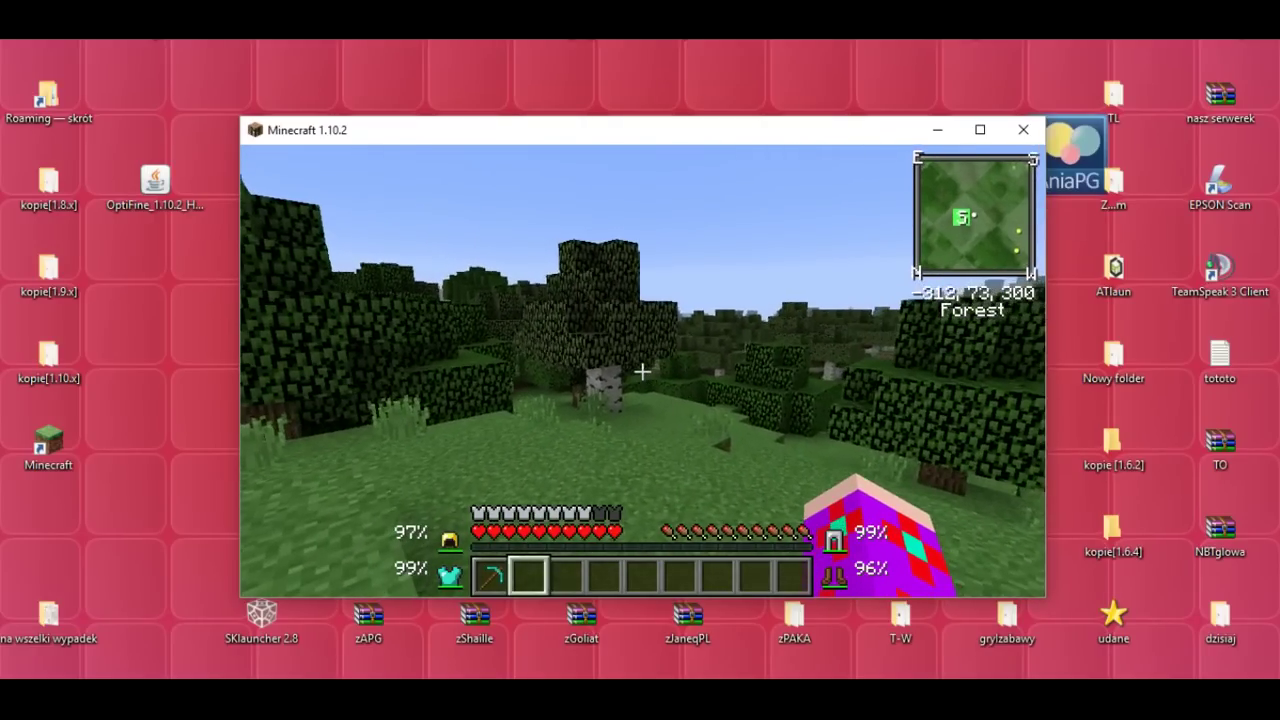
{"action": "key", "text": "w"}
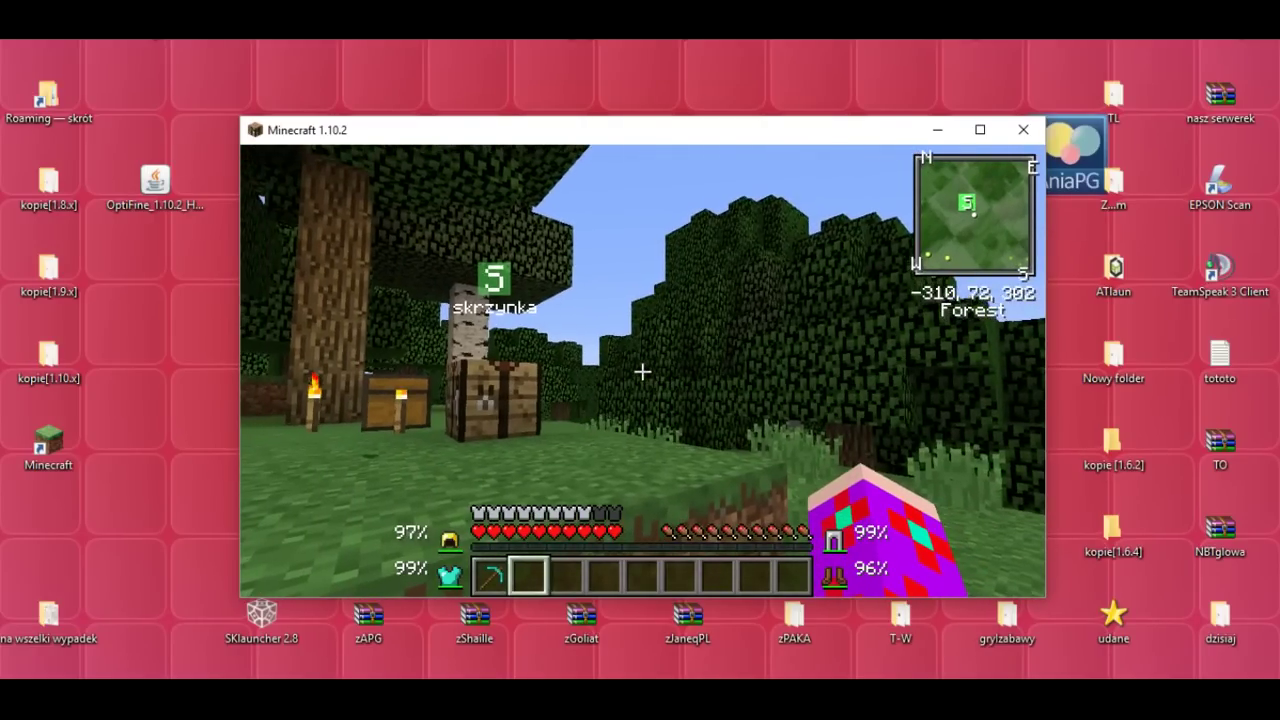
{"action": "key", "text": "w"}
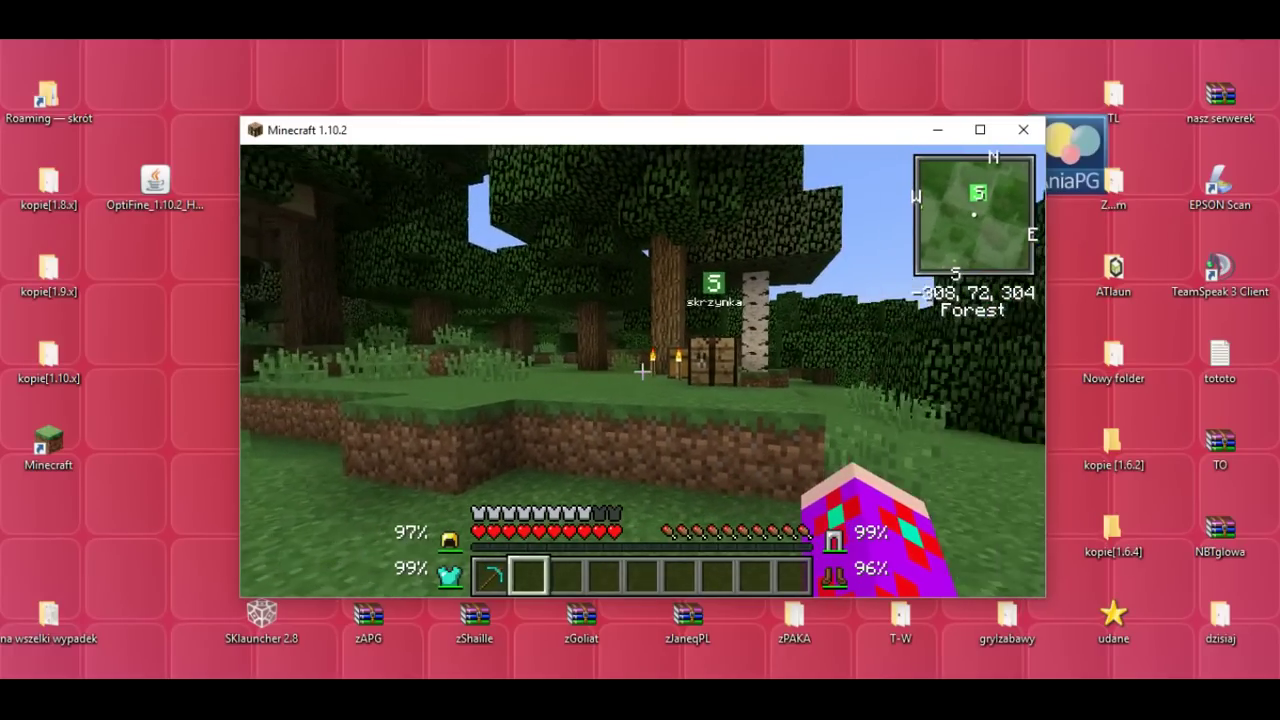
Open the player inventory and display the last page of the item list, page 13, to inspect its blocks.
{"action": "key", "text": "e"}
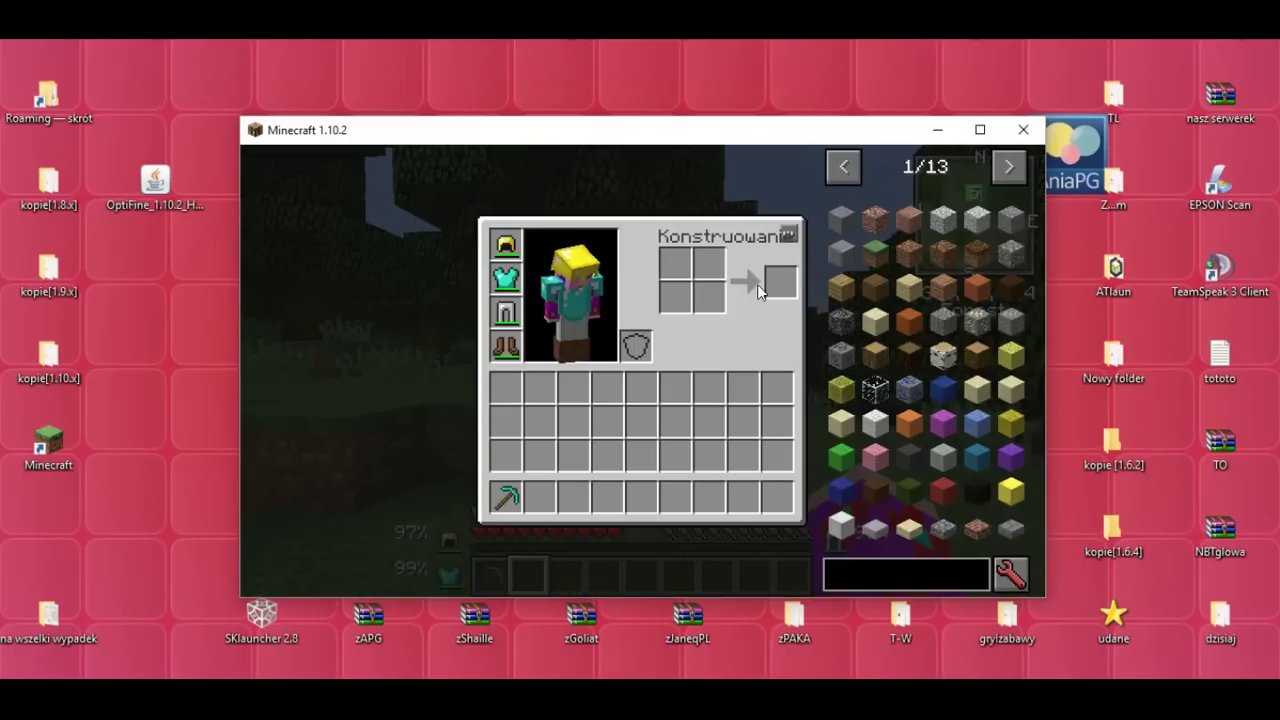
{"action": "left_click", "coordinate": [850, 172]}
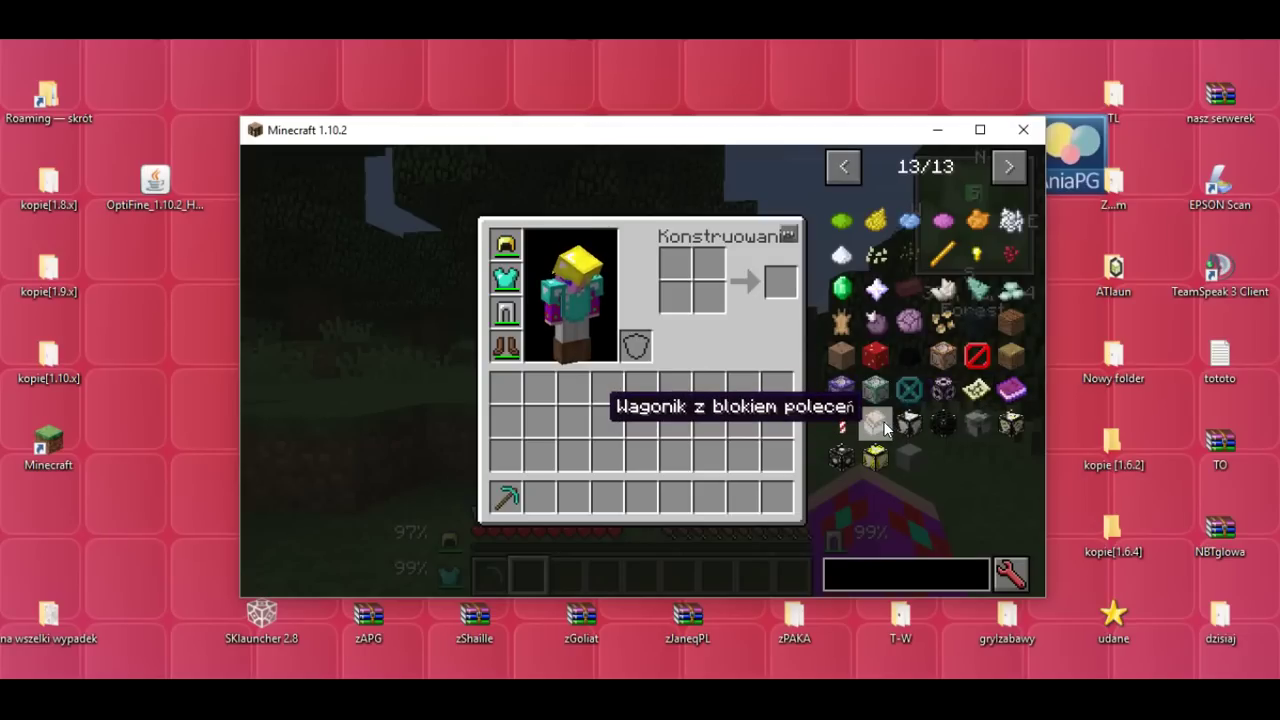